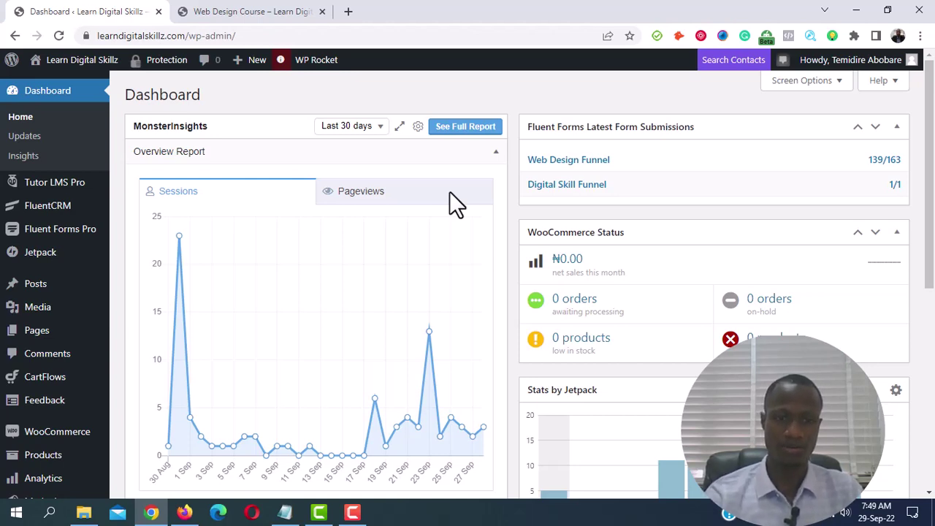
On the wd-funnel page in Firefox, enter the tester's full name and email address in the sign-up form.
click(184, 512)
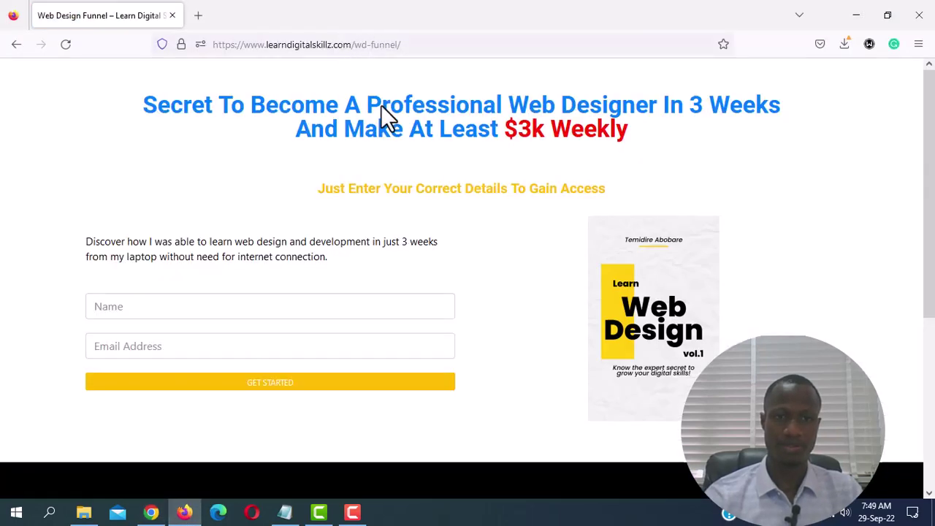
click(331, 306)
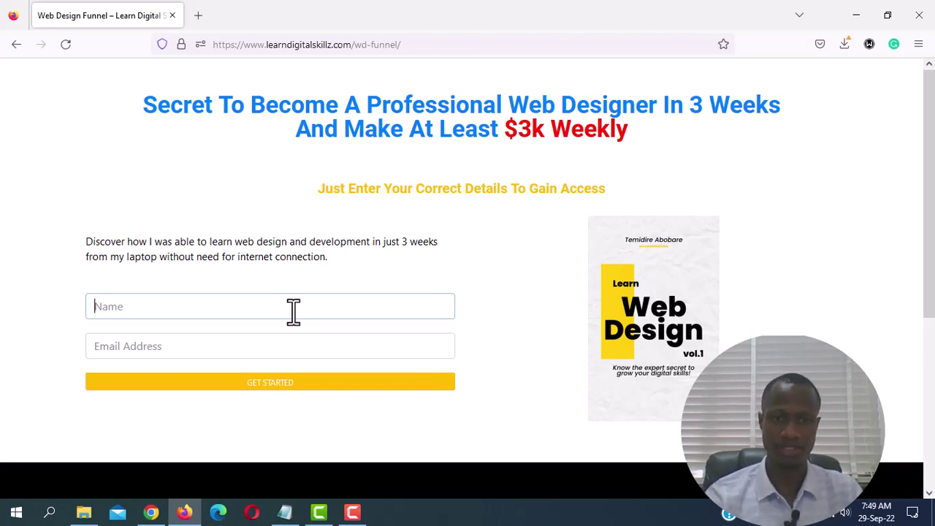
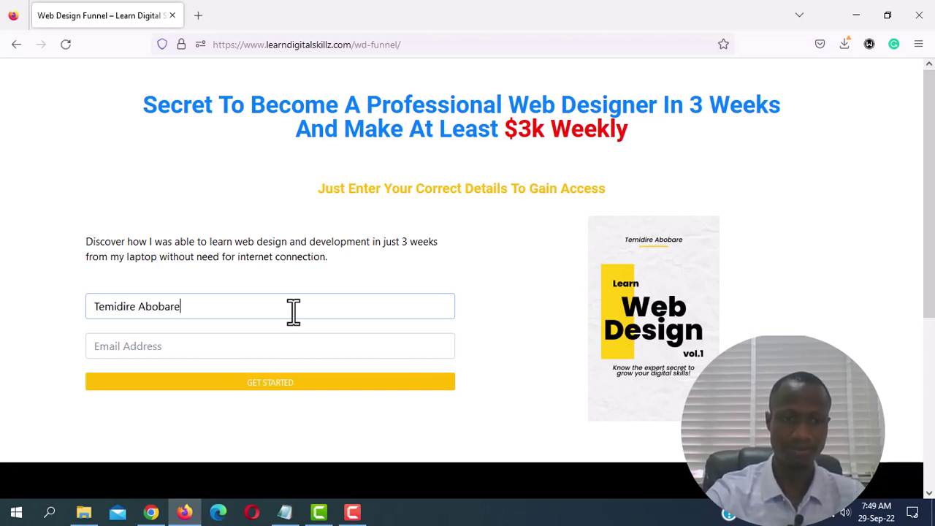
click(288, 346)
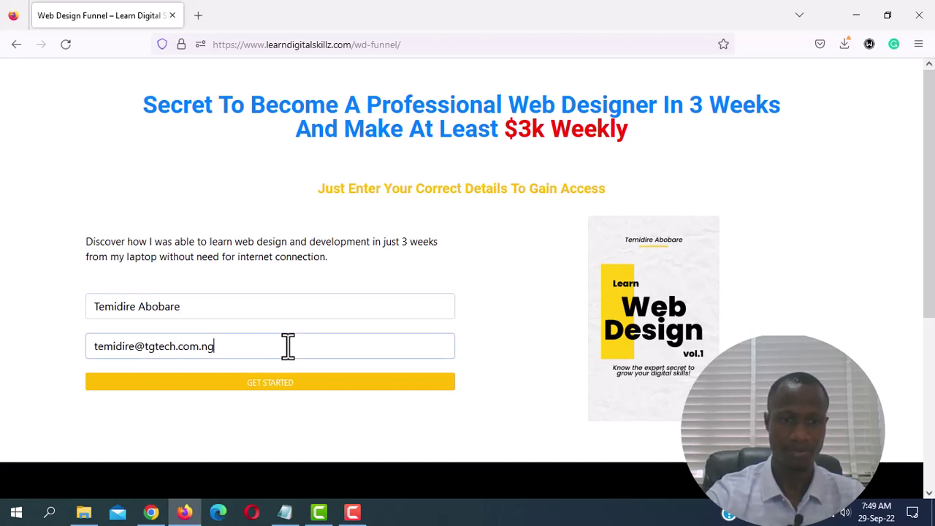
click(287, 327)
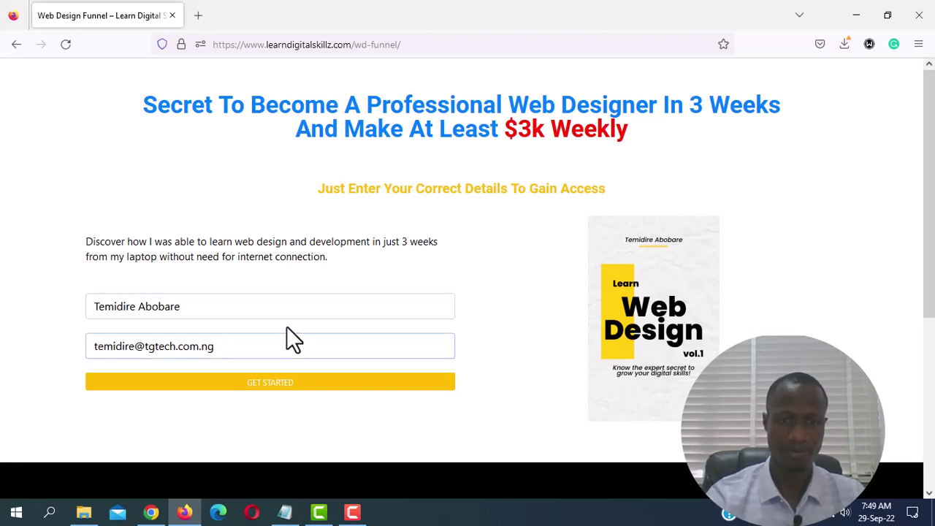
Submit the funnel sign-up with GET STARTED and scroll down to the WD Course Billing Details form.
click(269, 382)
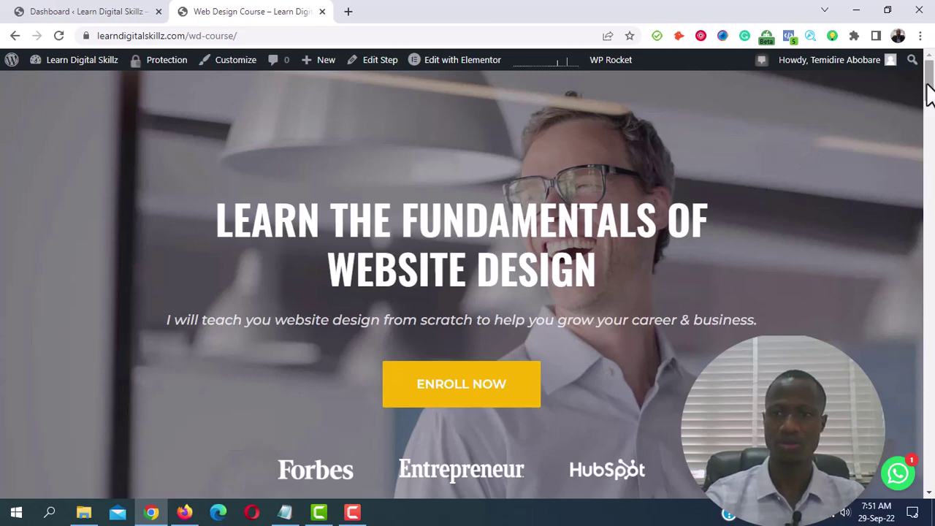
drag(927, 91, 930, 472)
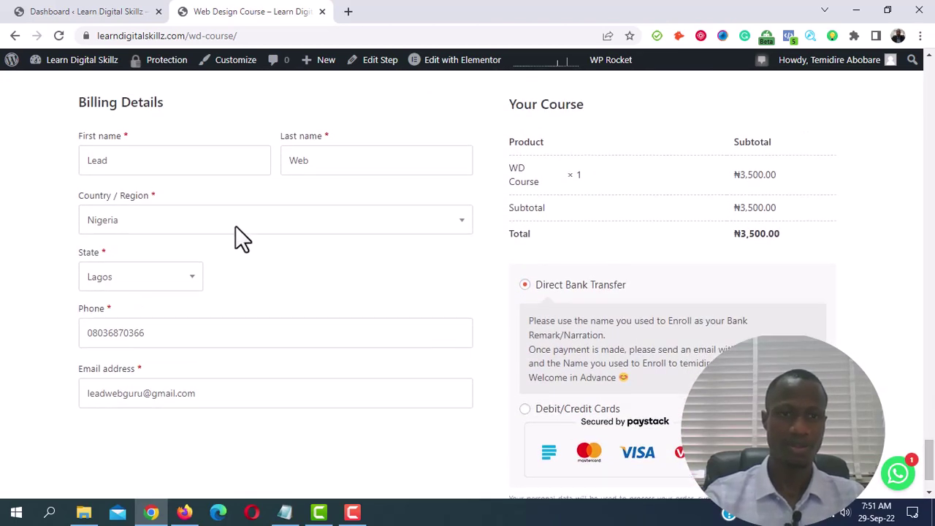
Replace the billing first name 'Lead' and fill the last name with the tester's own name.
click(194, 171)
double_click(195, 171)
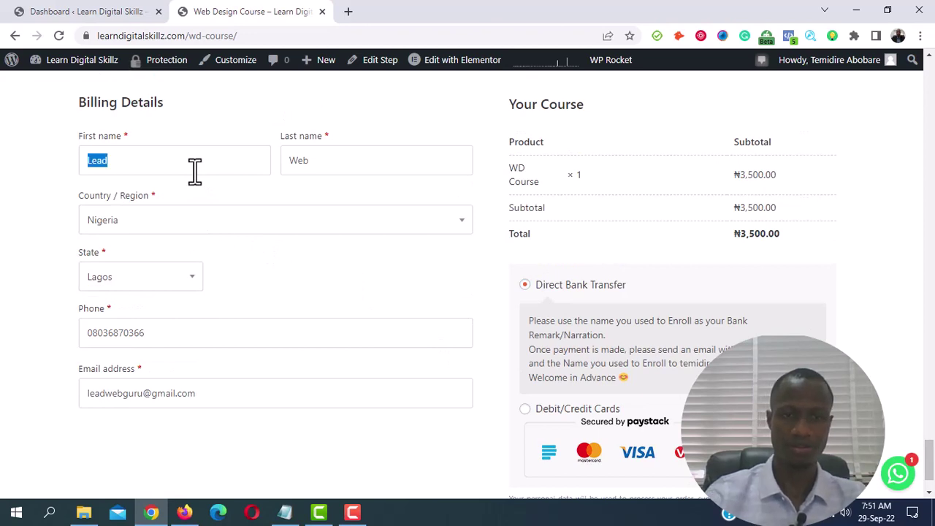
key(BackSpace)
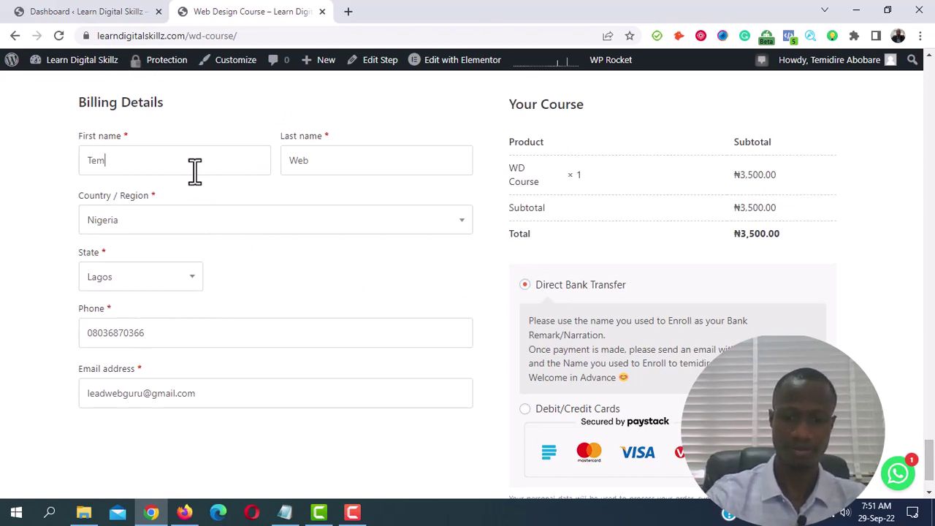
key(Tab)
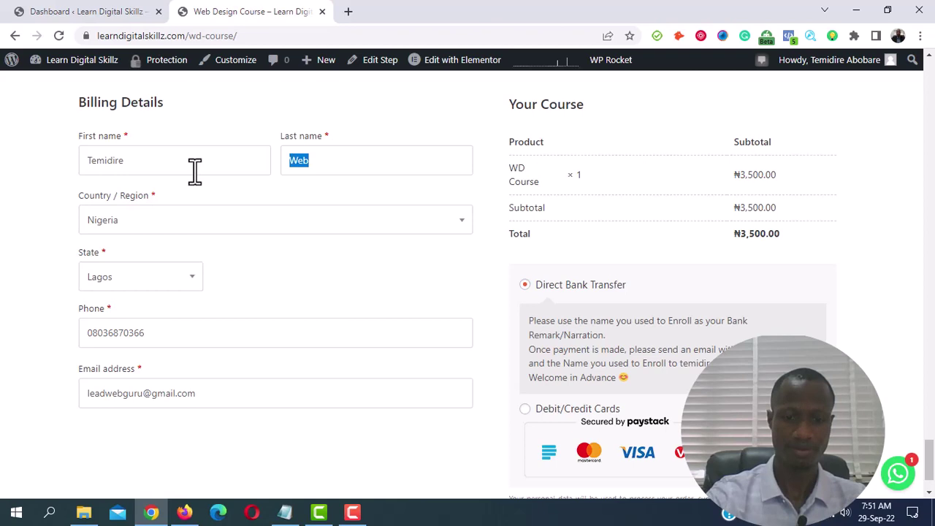
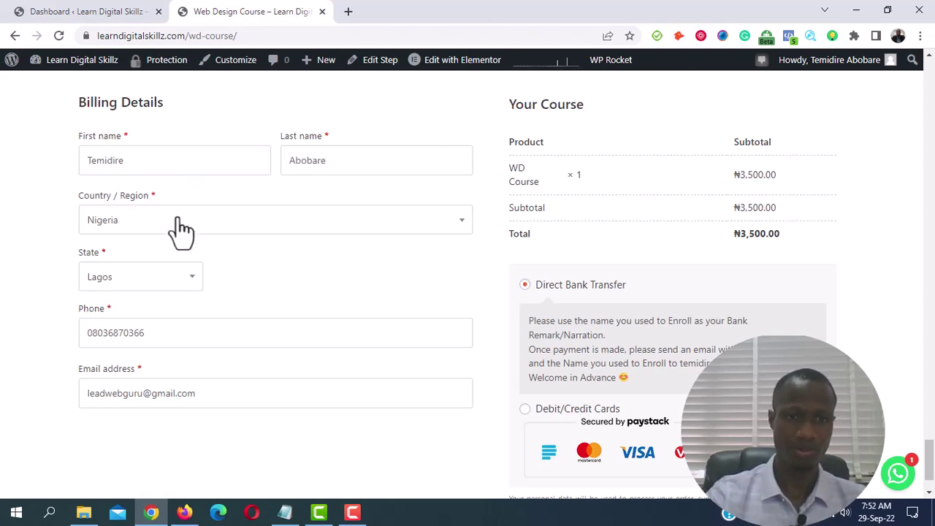
Replace the billing email with the tester's own email address.
triple_click(209, 386)
key(BackSpace)
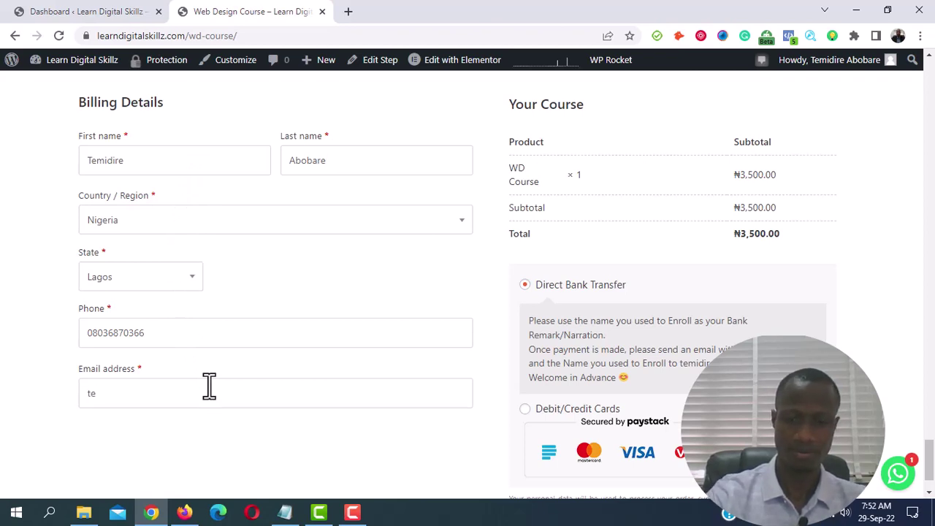
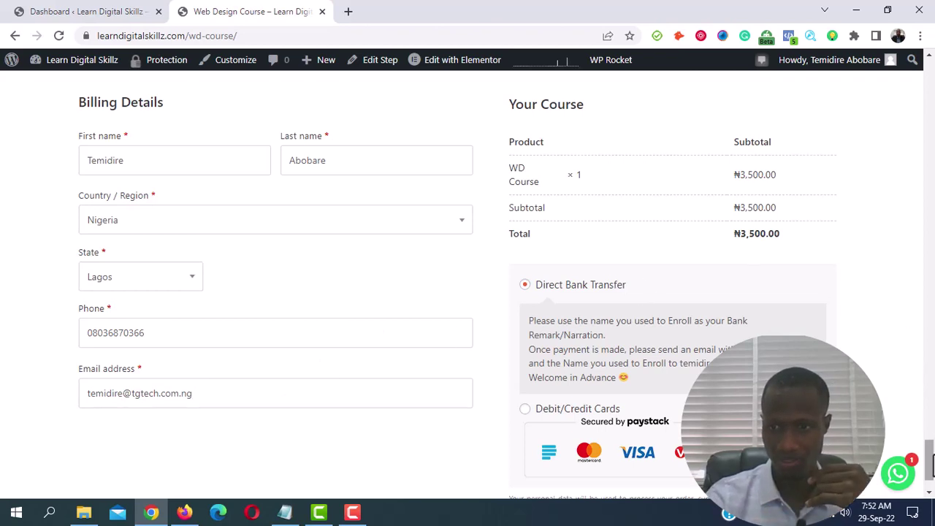
drag(929, 459, 931, 472)
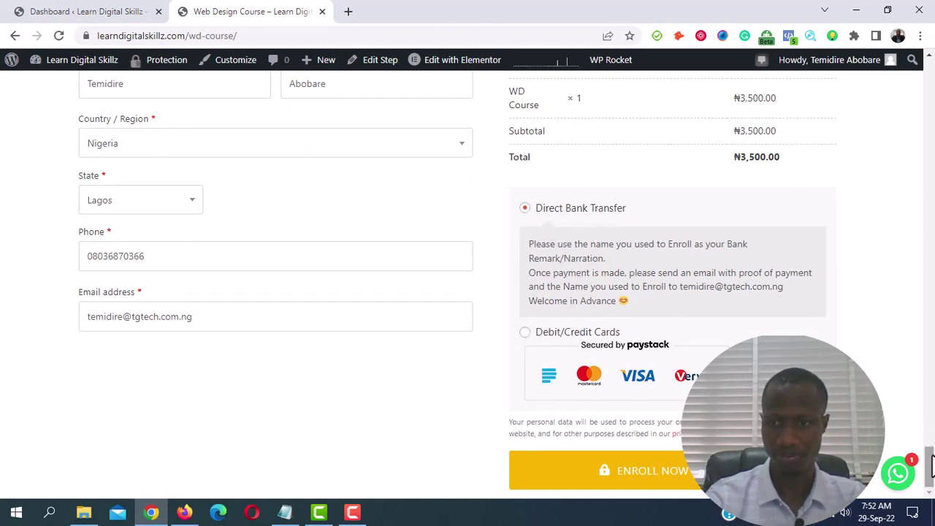
Place the WD Course order with ENROLL NOW and review the Thank You For Purchasing page.
click(672, 482)
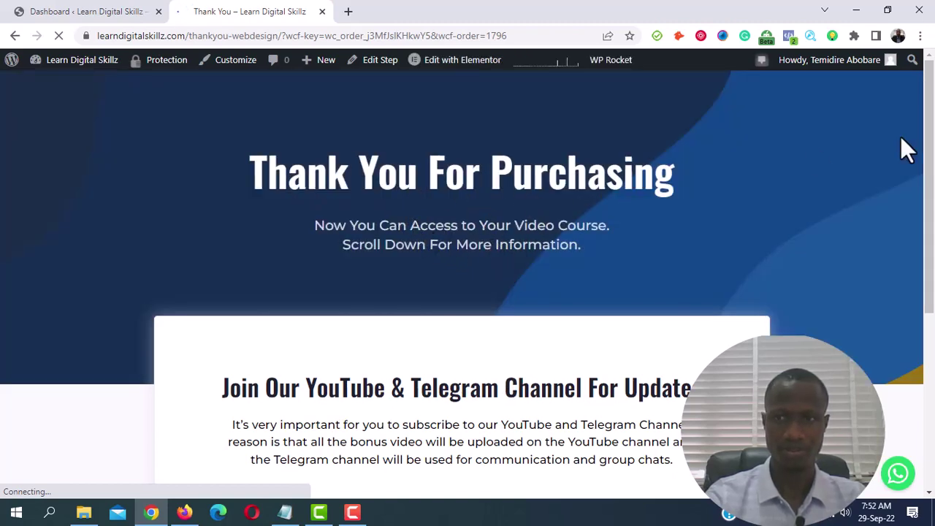
scroll(924, 146, down, 5)
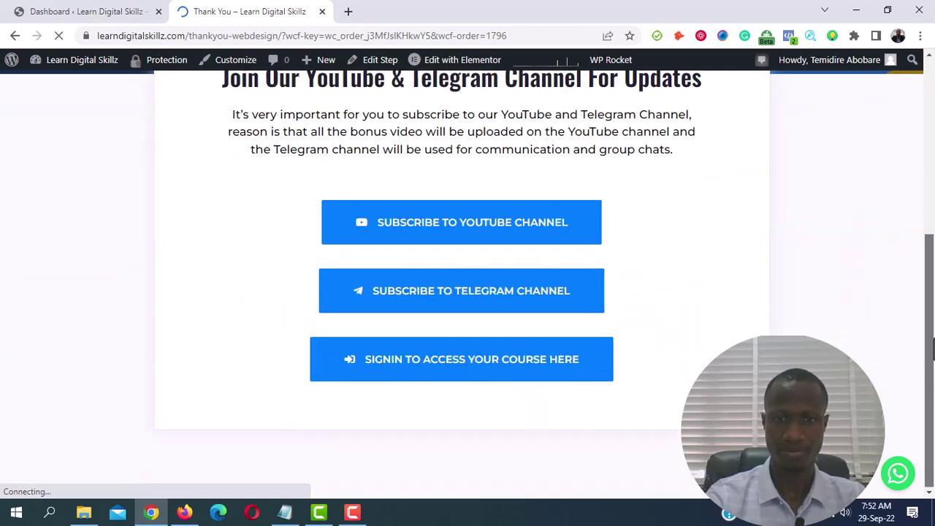
scroll(928, 143, up, 5)
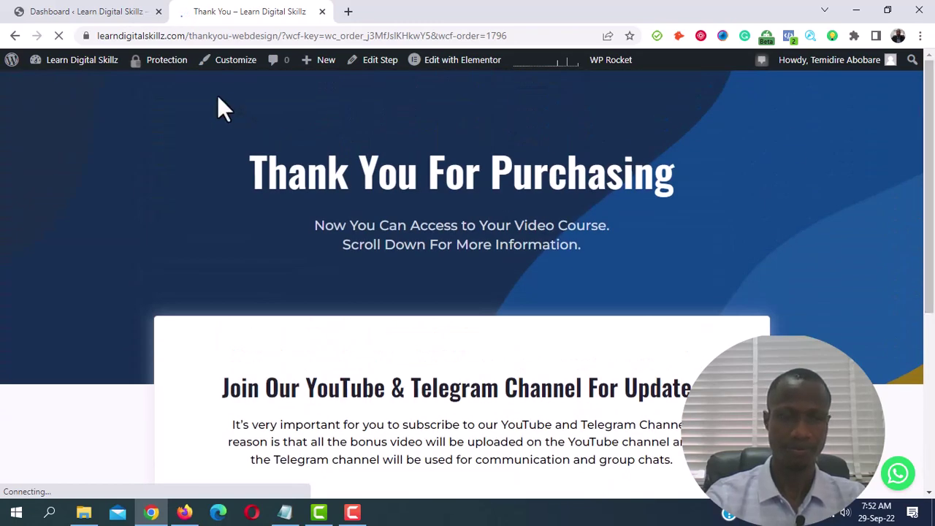
Return to the admin dashboard and scroll to the store status showing zero on-hold orders.
click(115, 10)
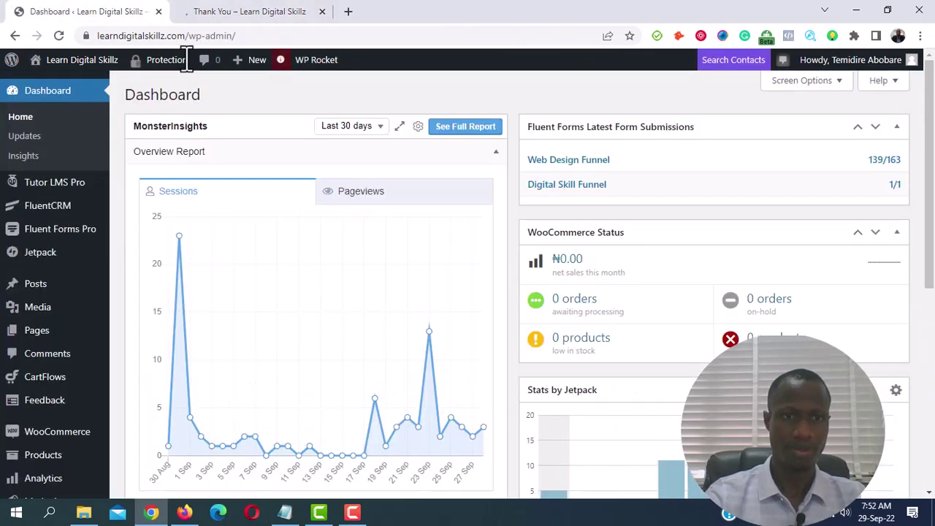
click(236, 11)
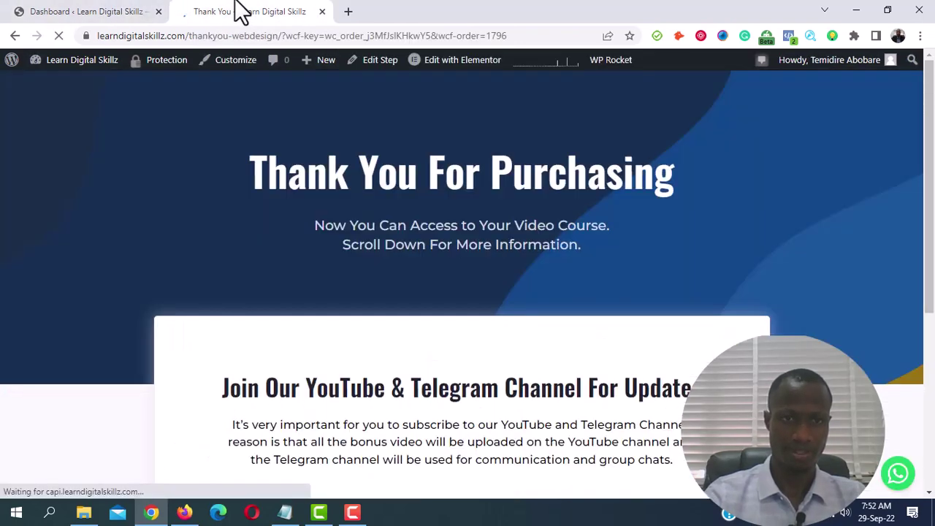
click(117, 9)
click(190, 11)
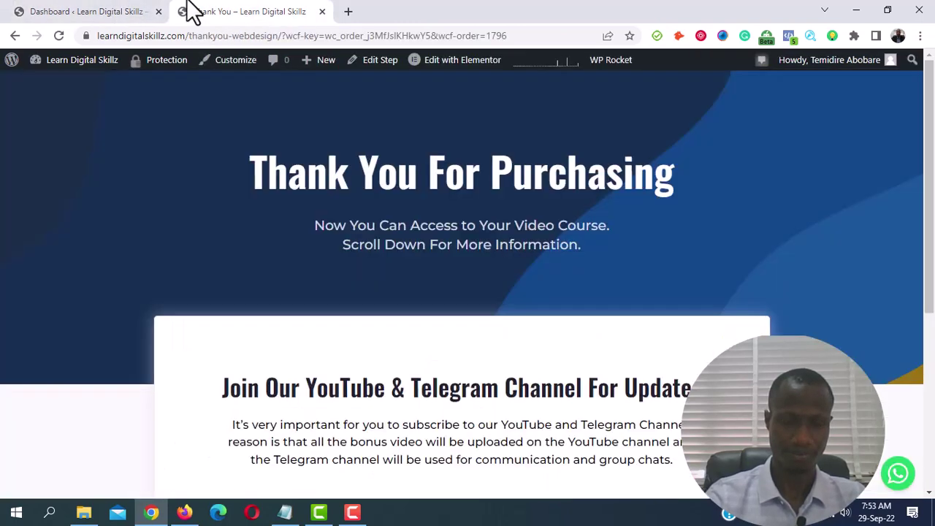
click(132, 11)
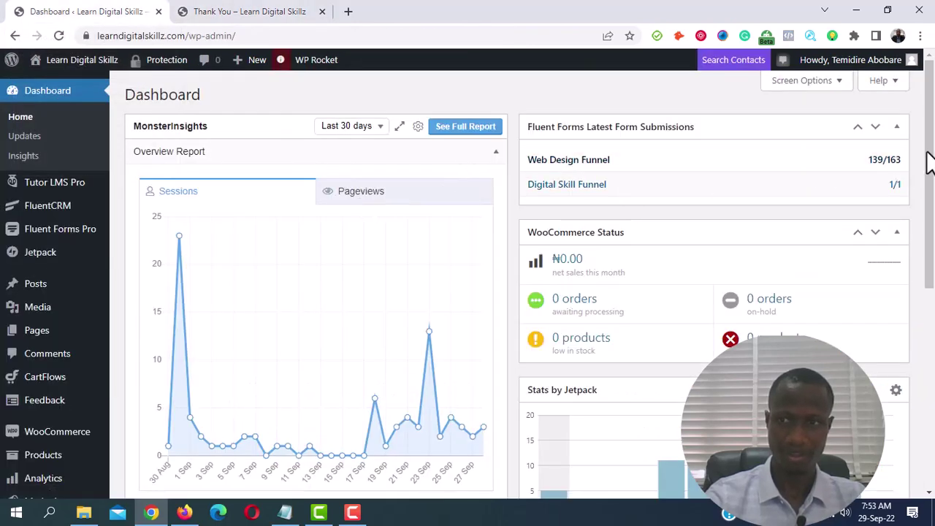
scroll(931, 188, down, 1)
scroll(932, 189, down, 2)
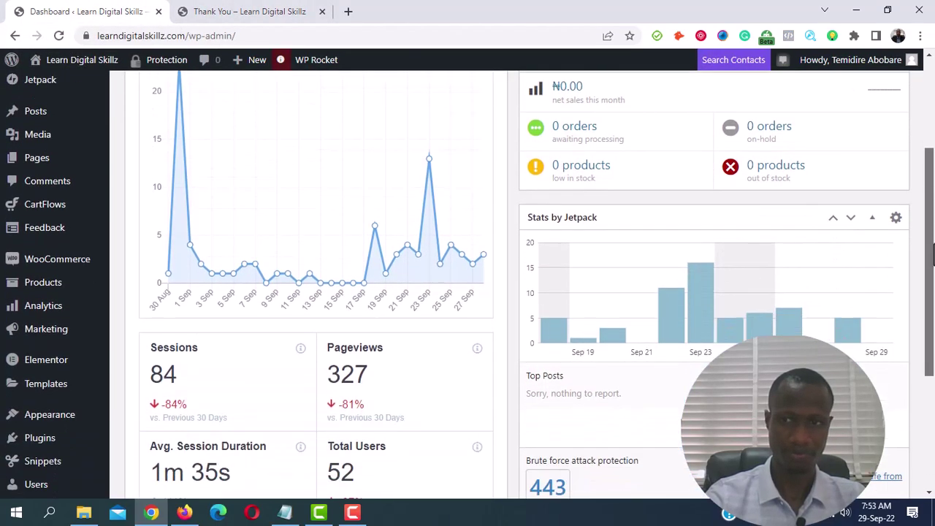
mouse_move(57, 249)
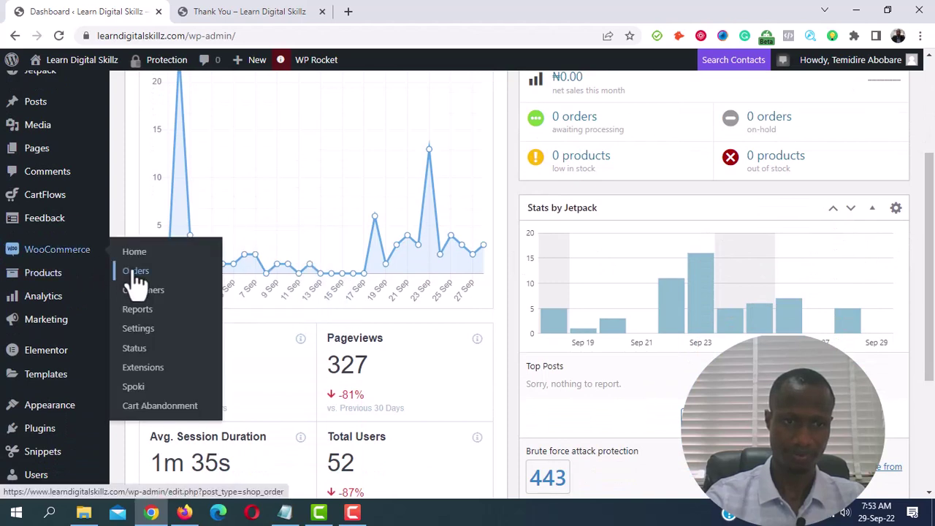
Open WooCommerce Orders and confirm test order #1796 for ₦3,500.00 shows Completed.
click(131, 270)
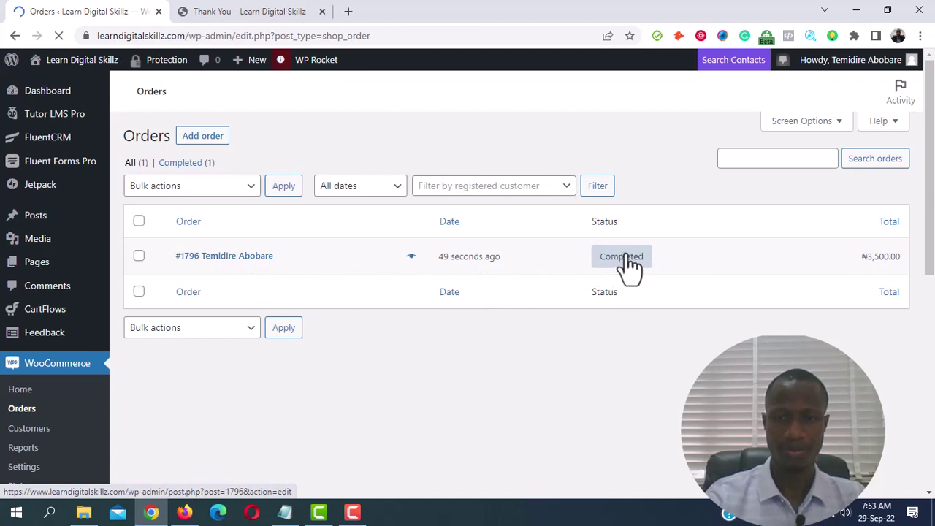
click(630, 265)
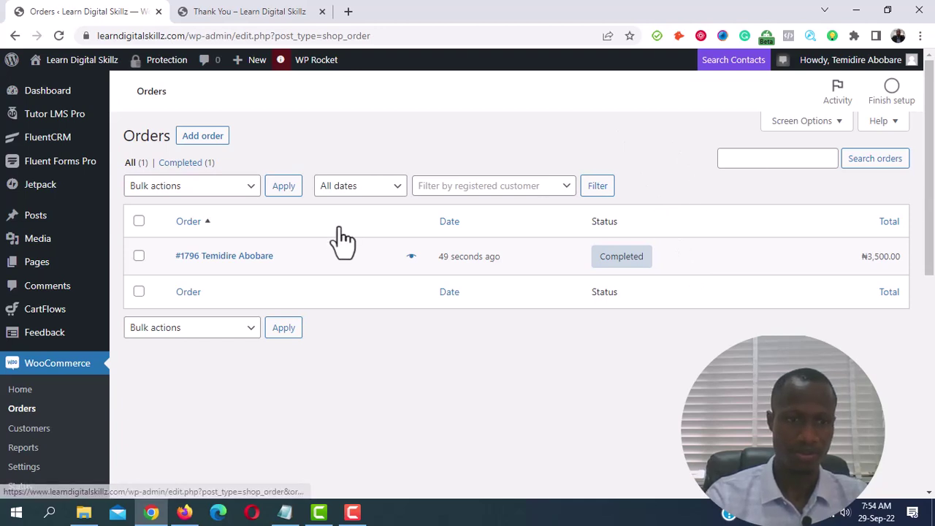
drag(926, 208, 933, 356)
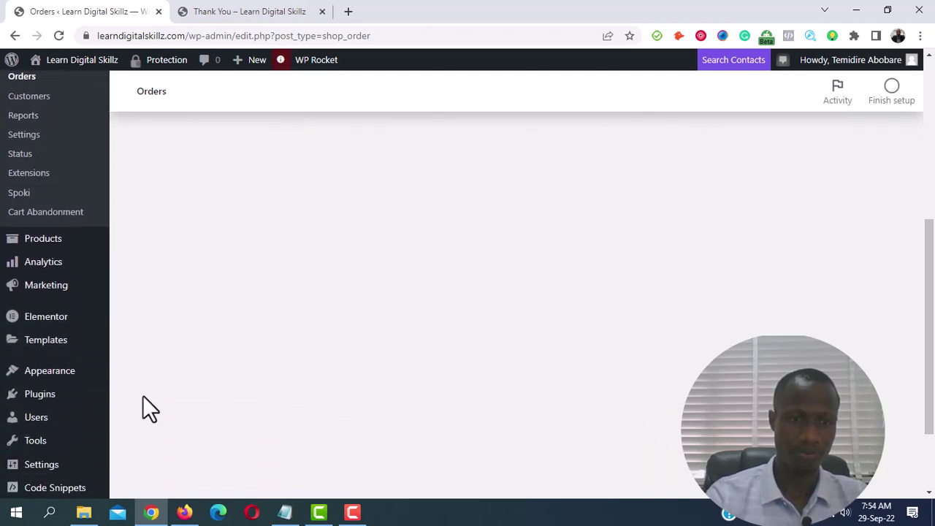
mouse_move(40, 394)
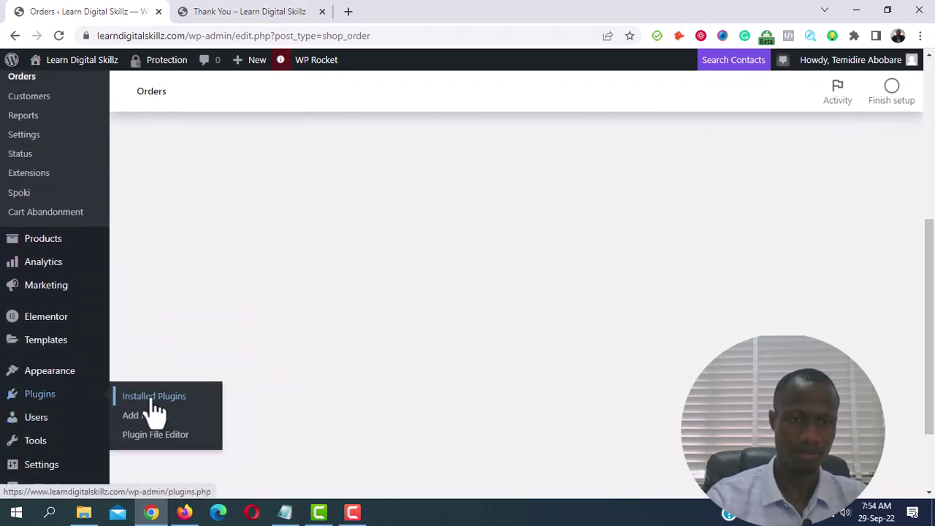
Go to Plugins > Add New and search for 'code snippet'.
click(147, 415)
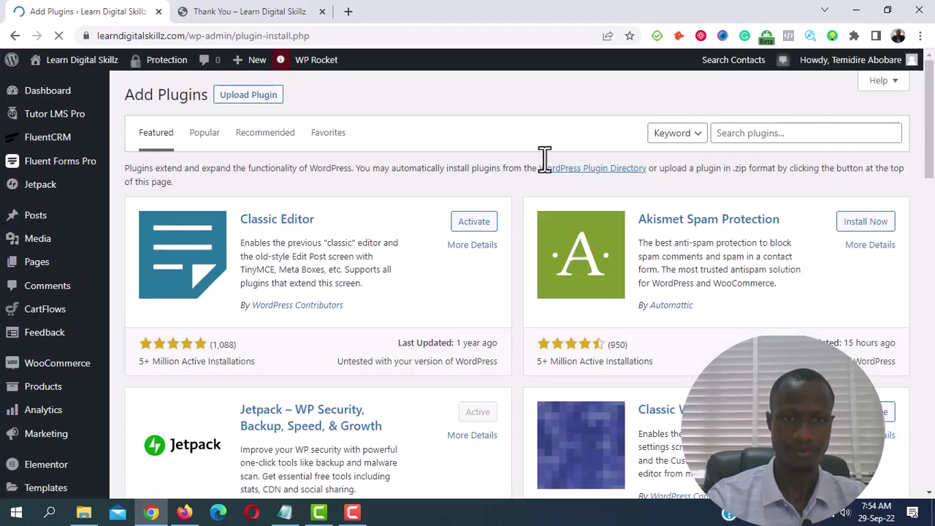
click(759, 132)
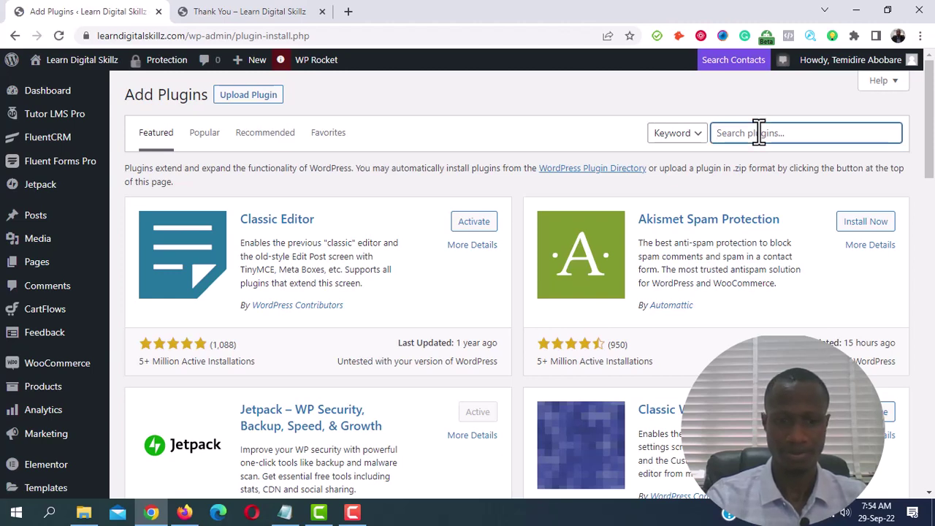
text(code )
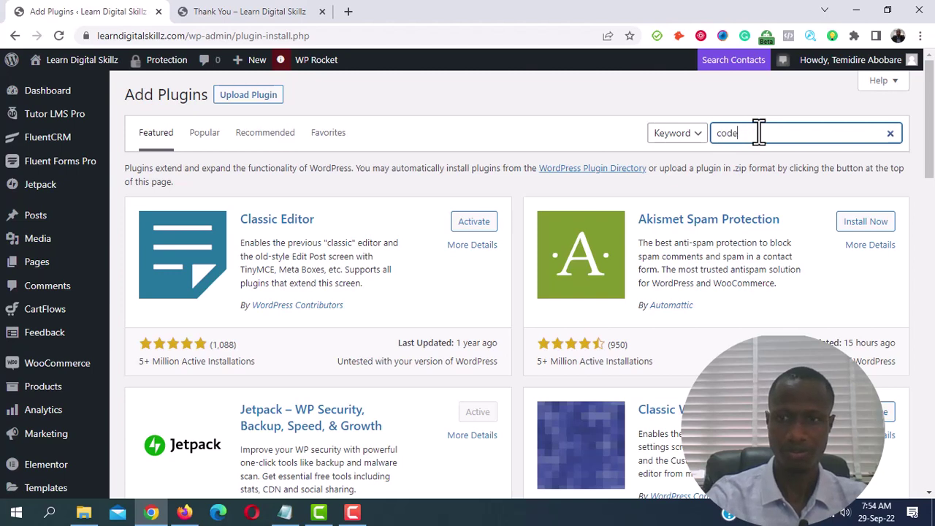
text(sn)
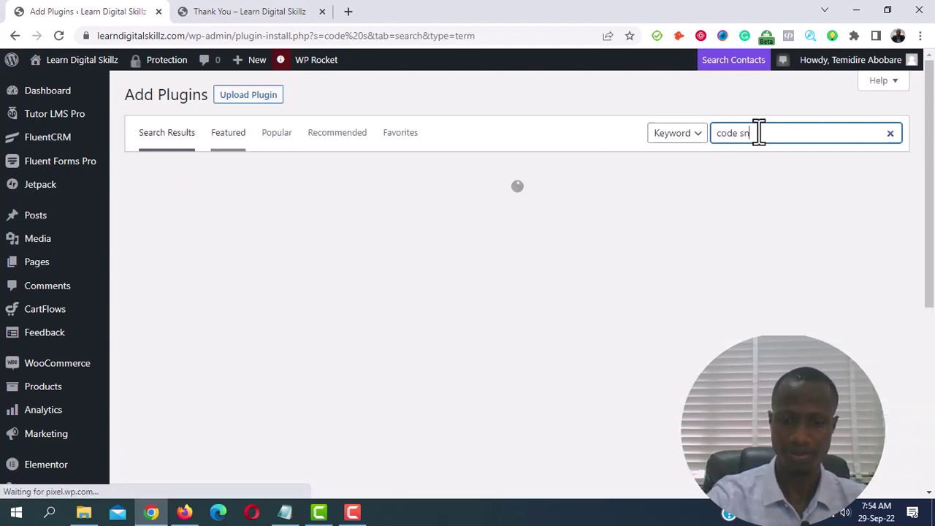
text(ipp)
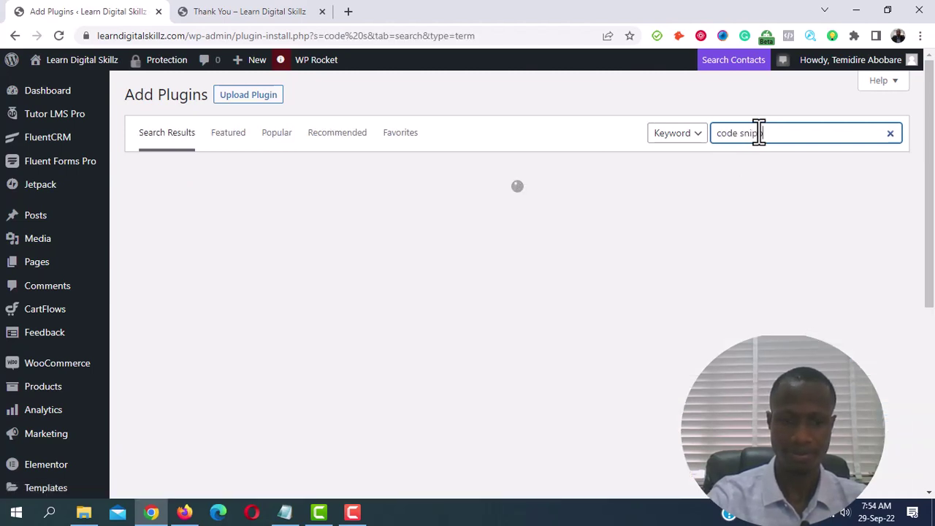
text(et)
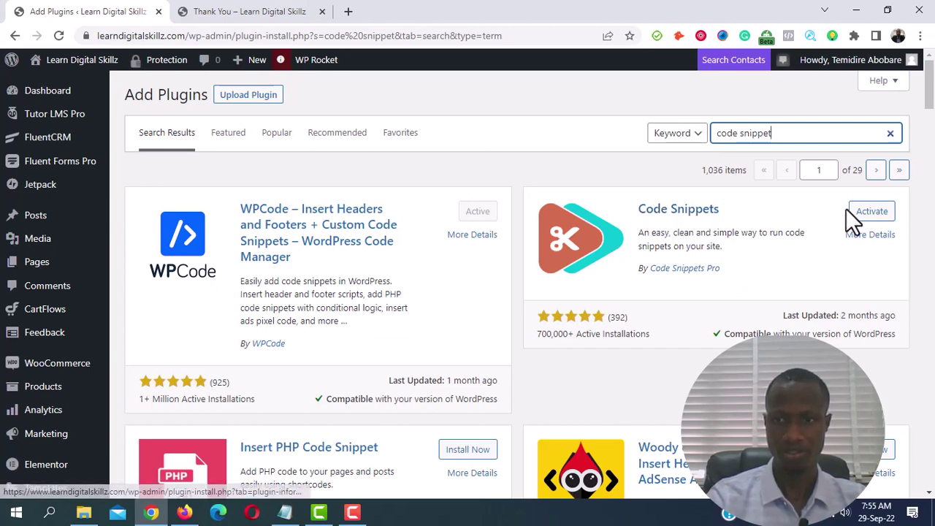
Activate Code Snippets, clear the WP Rocket cache, and open the Code Snippets settings.
click(873, 213)
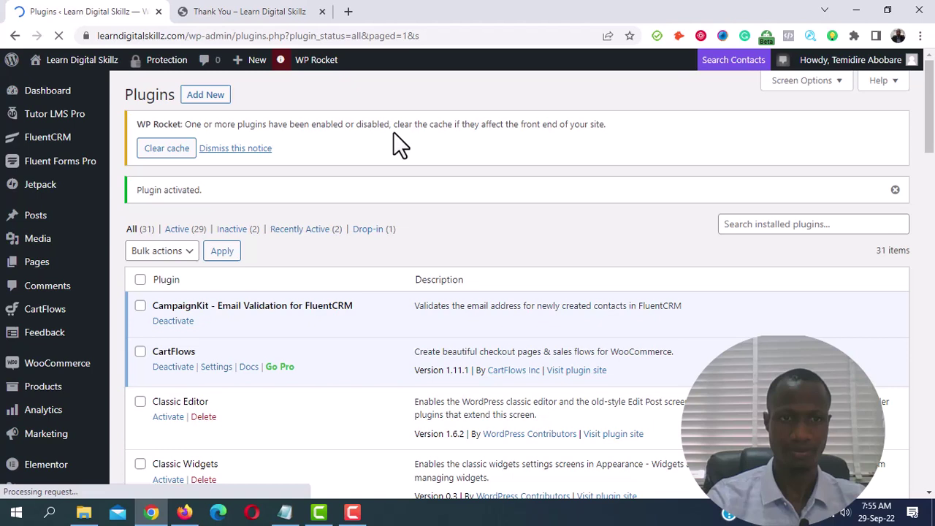
click(157, 151)
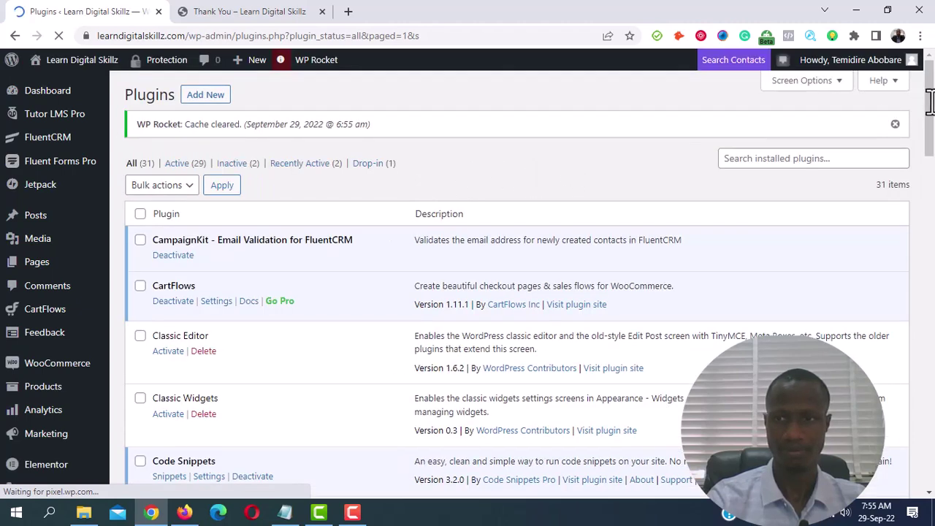
mouse_move(929, 102)
mouse_down()
mouse_move(933, 271)
mouse_move(931, 177)
mouse_up()
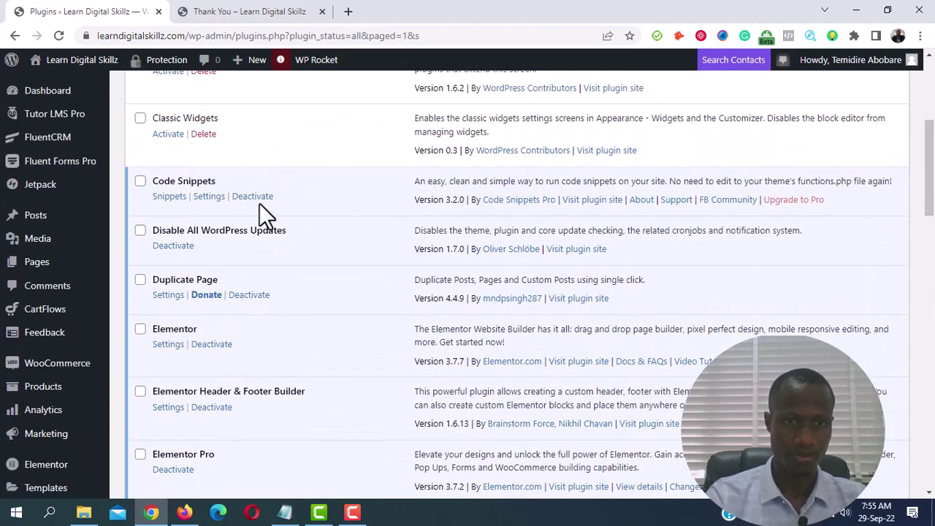
click(211, 198)
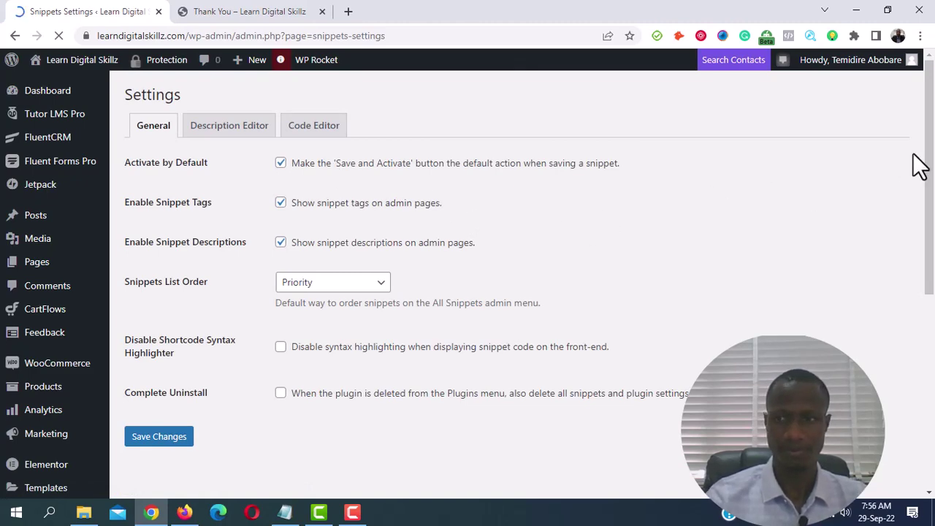
Start a blank PHP snippet from Snippets > Add New.
drag(932, 141, 934, 266)
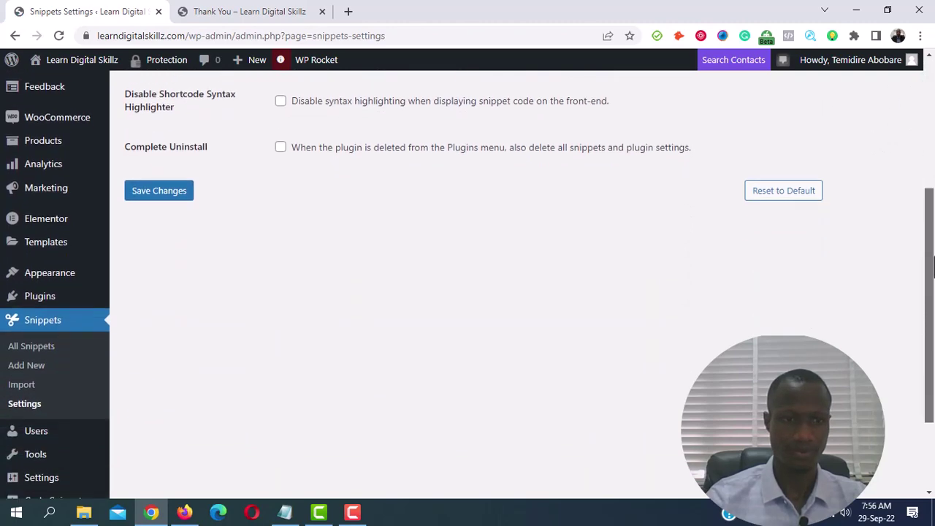
click(33, 359)
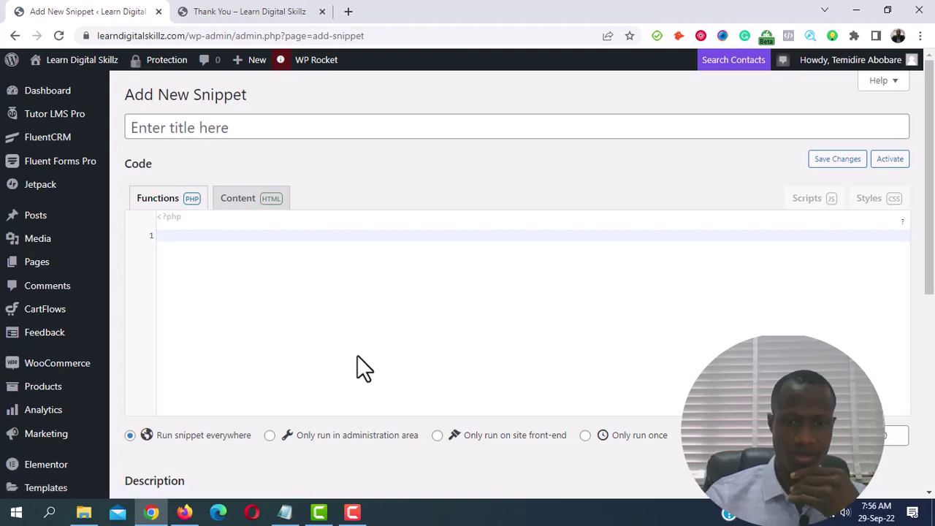
Copy the eight-line auto-complete order PHP function from Notepad into the snippet's code area.
click(285, 511)
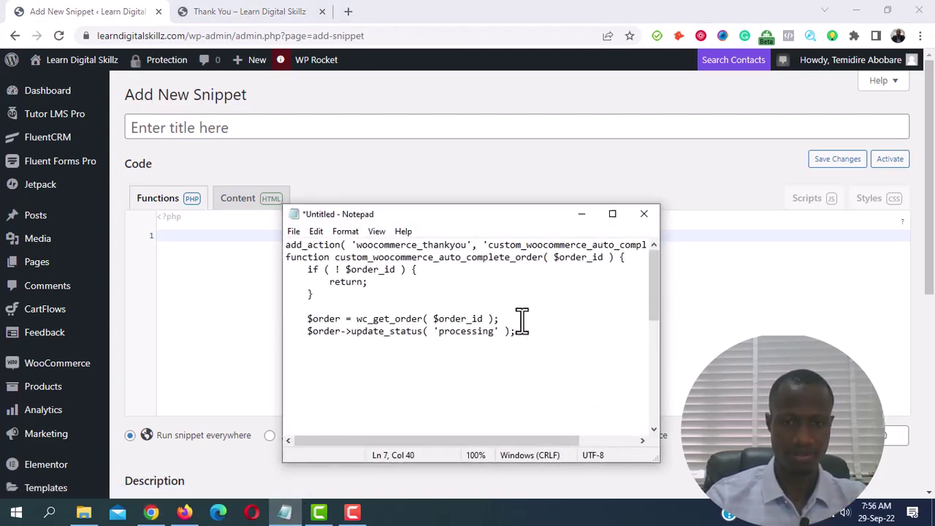
key(ctrl+a)
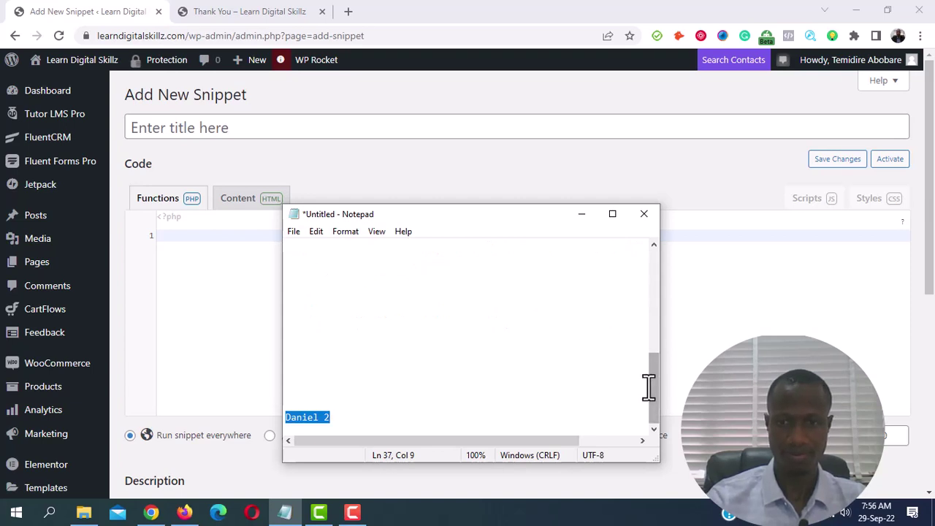
click(646, 384)
drag(651, 385, 650, 282)
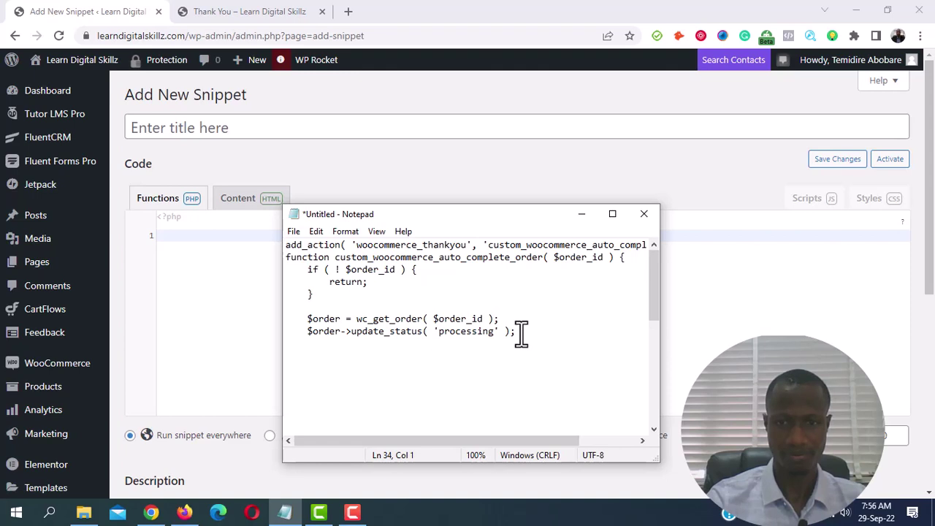
drag(520, 333, 287, 246)
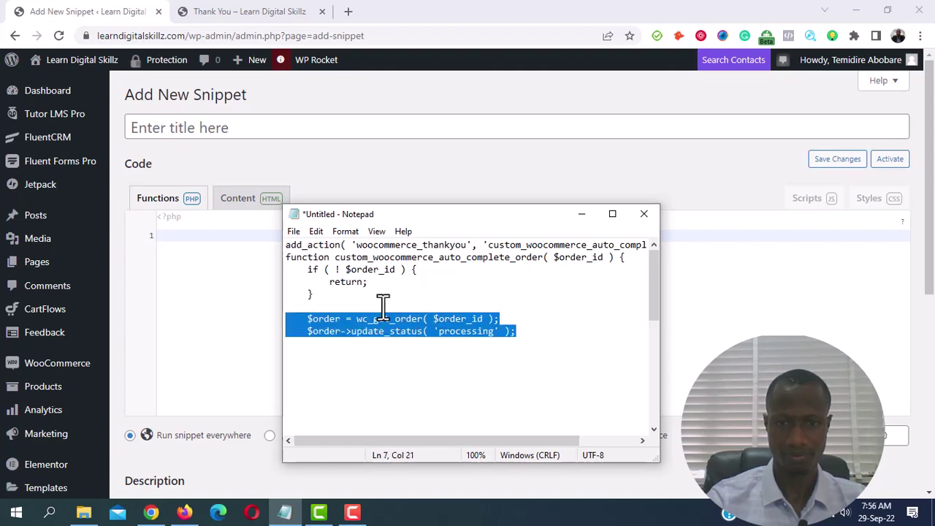
right_click(298, 247)
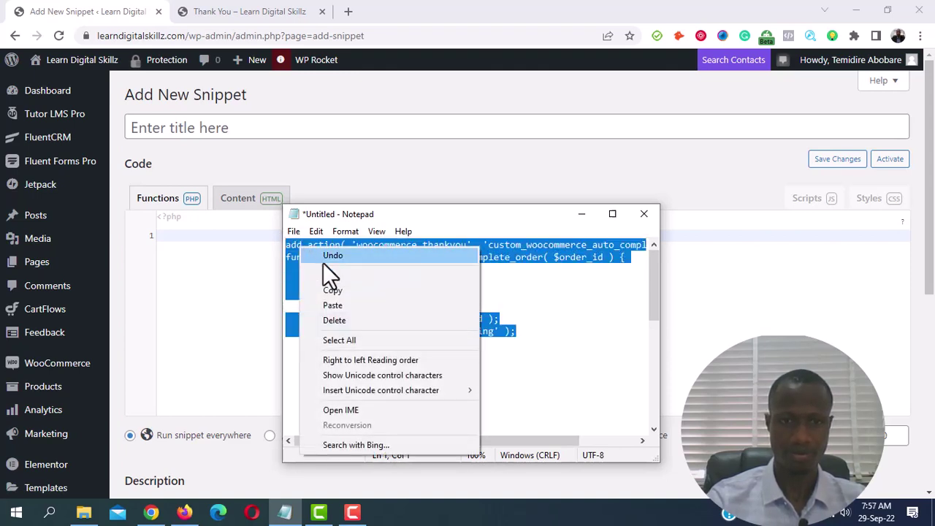
click(332, 291)
click(224, 232)
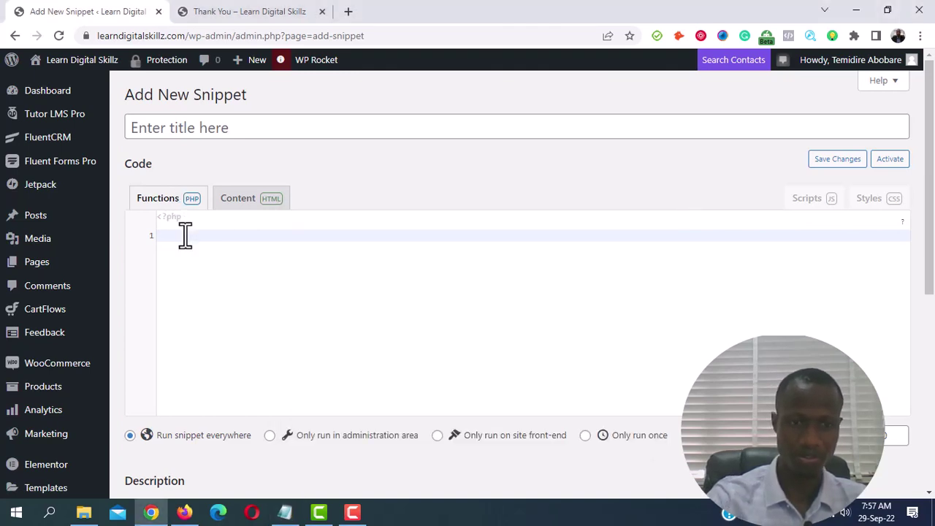
key(ctrl+v)
Correct the new snippet's title, then save the order-status snippet and activate it.
click(232, 127)
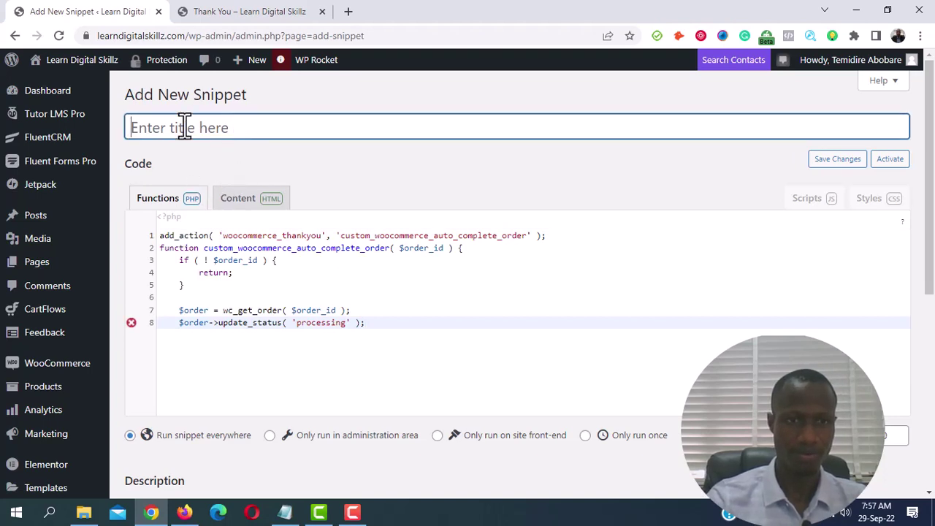
text(Wooo)
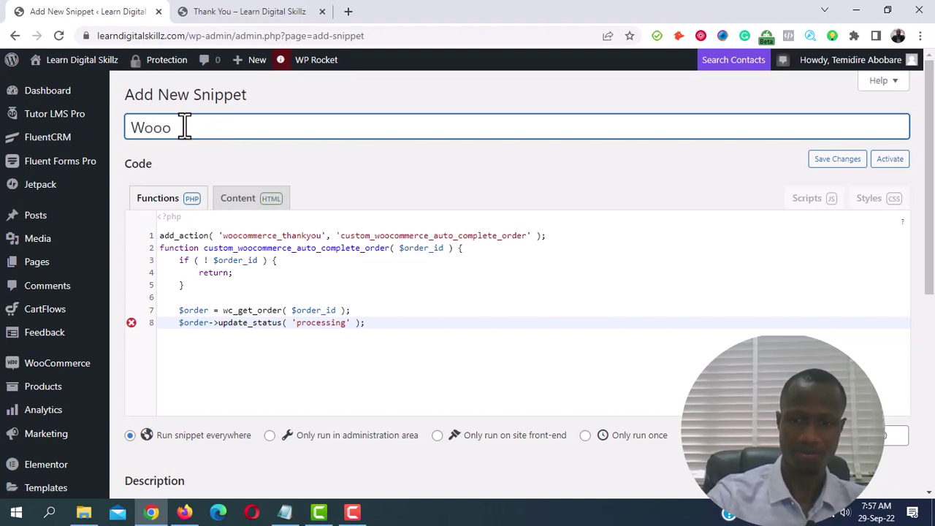
key(BackSpace)
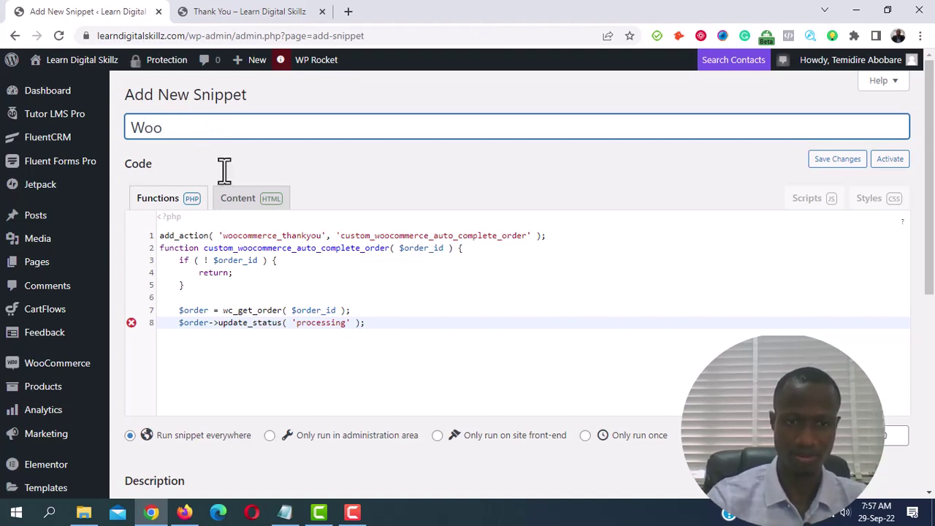
click(241, 236)
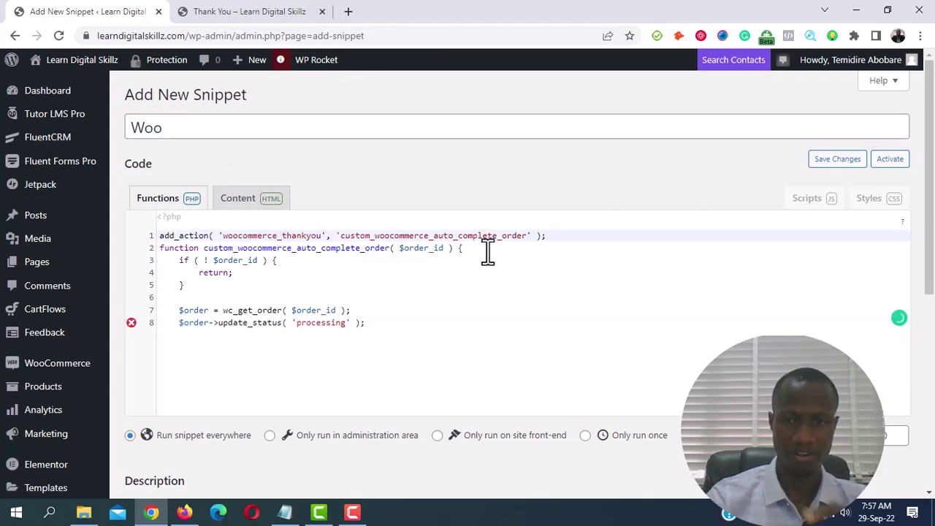
scroll(929, 183, down, 3)
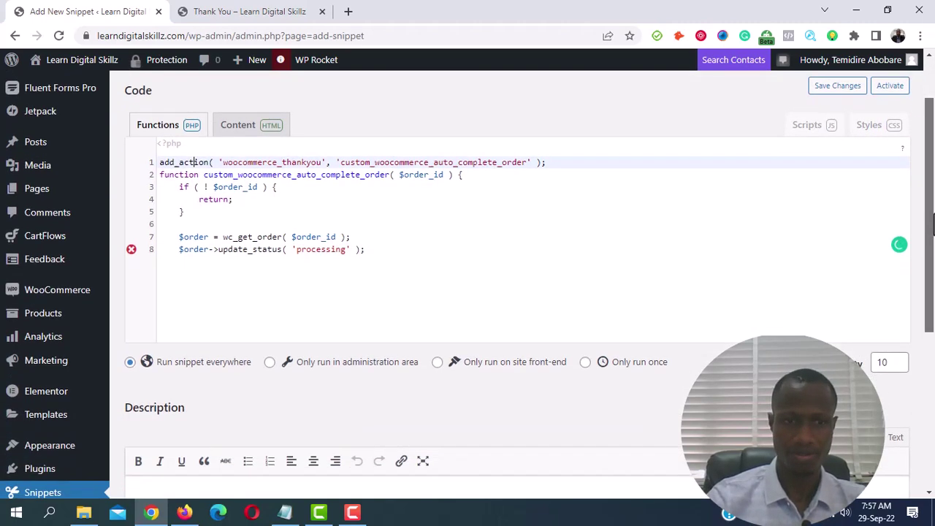
scroll(931, 252, down, 2)
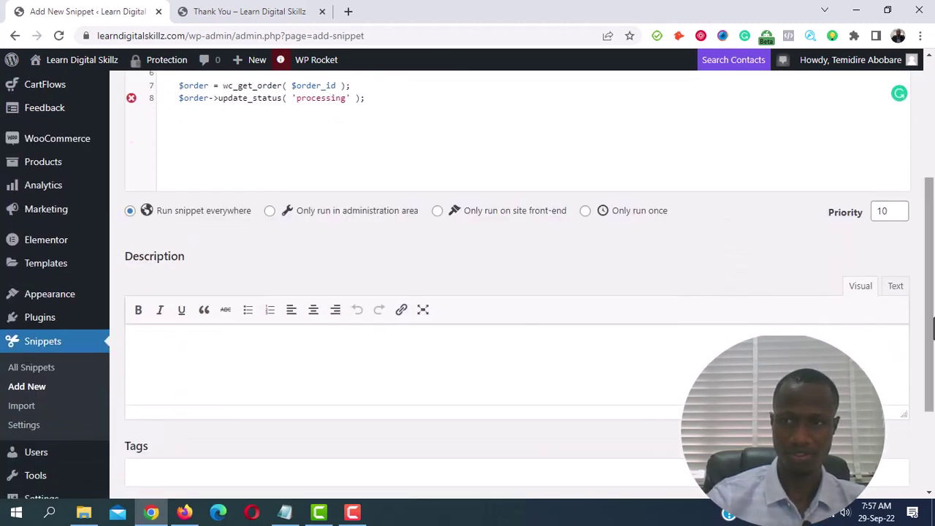
scroll(932, 329, up, 5)
drag(932, 212, 932, 396)
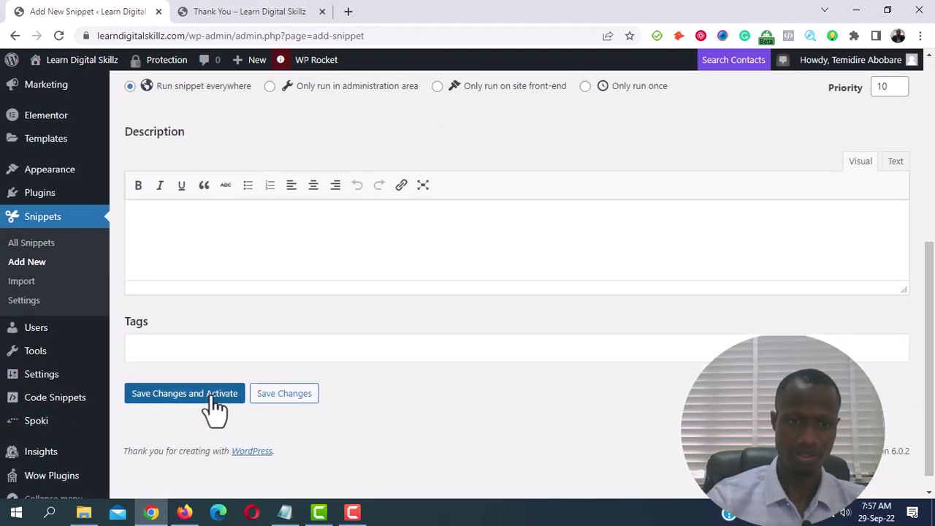
click(40, 245)
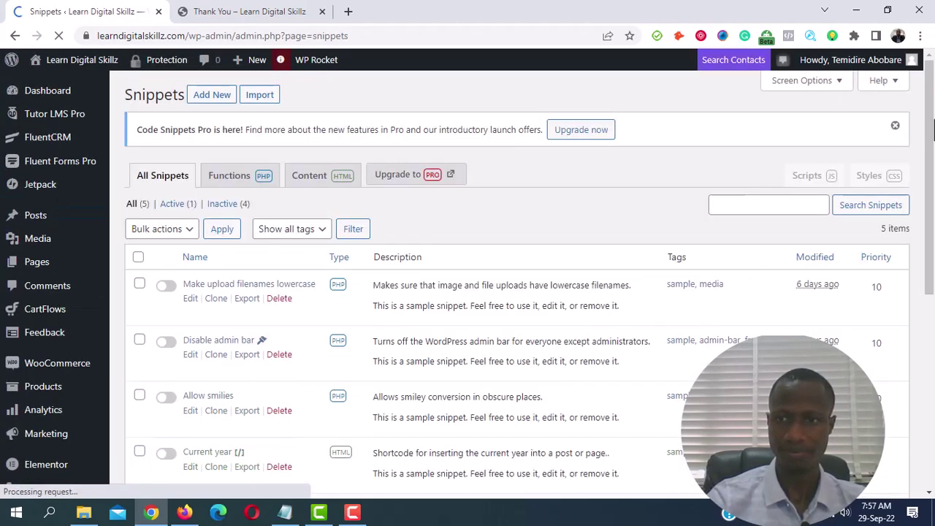
Open the Woocommerce snippet to review its PHP code, then return to All Snippets.
drag(932, 121, 933, 241)
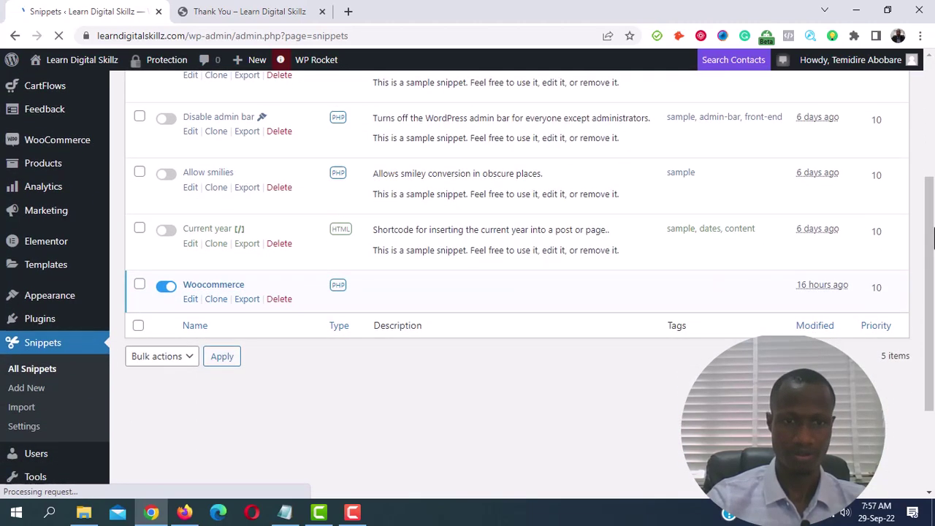
click(216, 286)
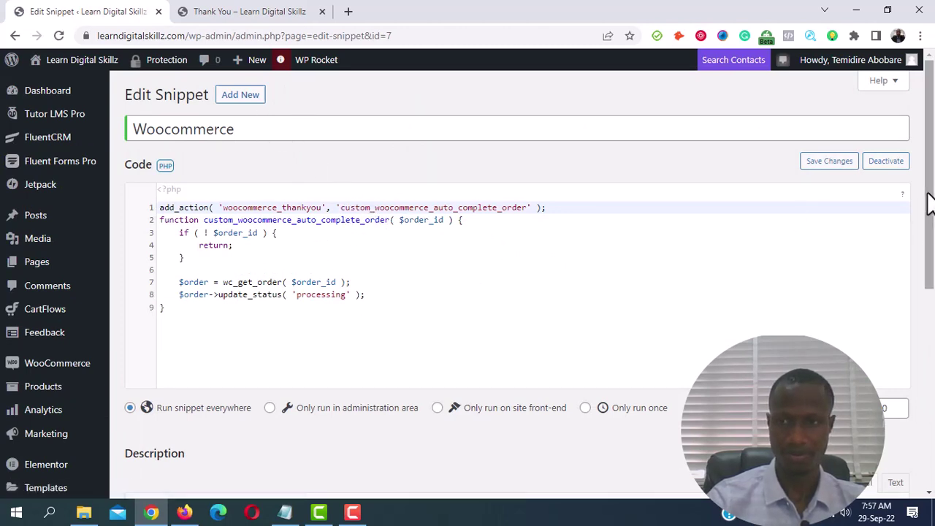
drag(929, 204, 933, 323)
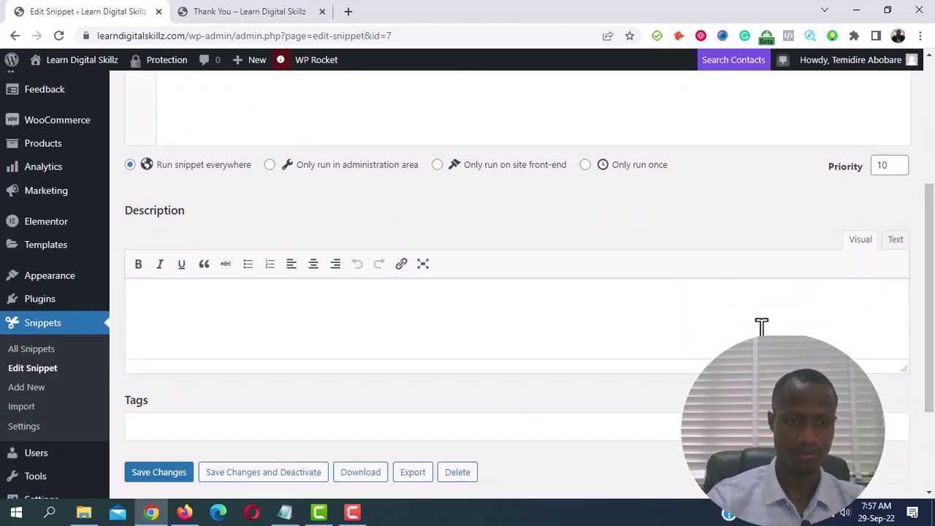
click(38, 350)
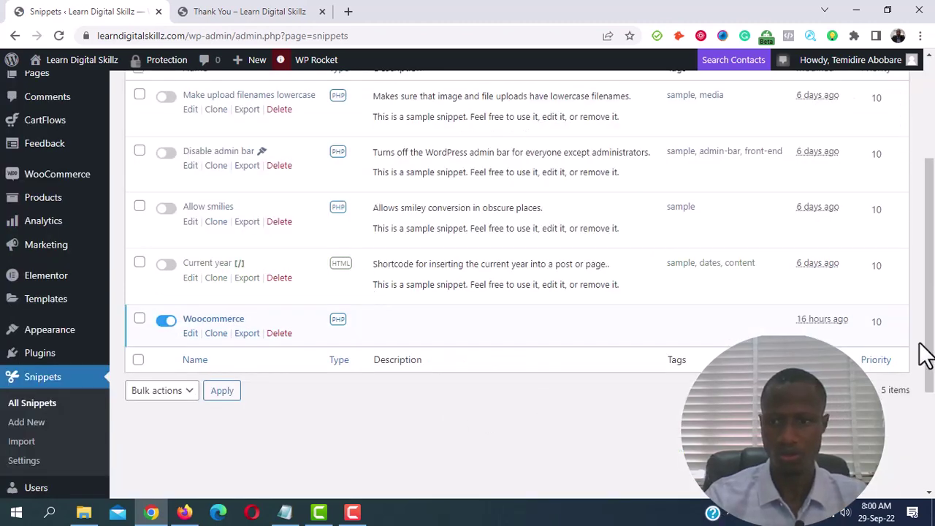
drag(927, 355, 929, 170)
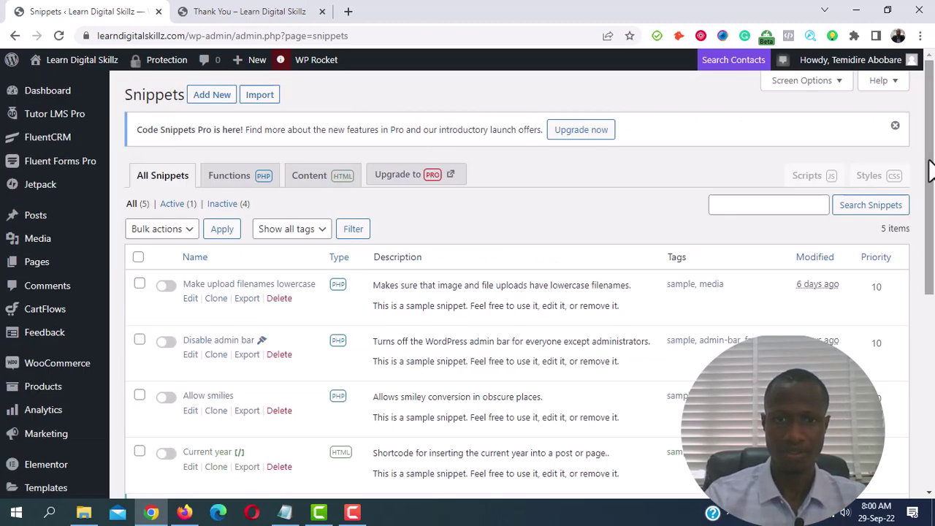
Load learndigitalskillz.com/wd-course in a fresh Chrome tab.
click(348, 12)
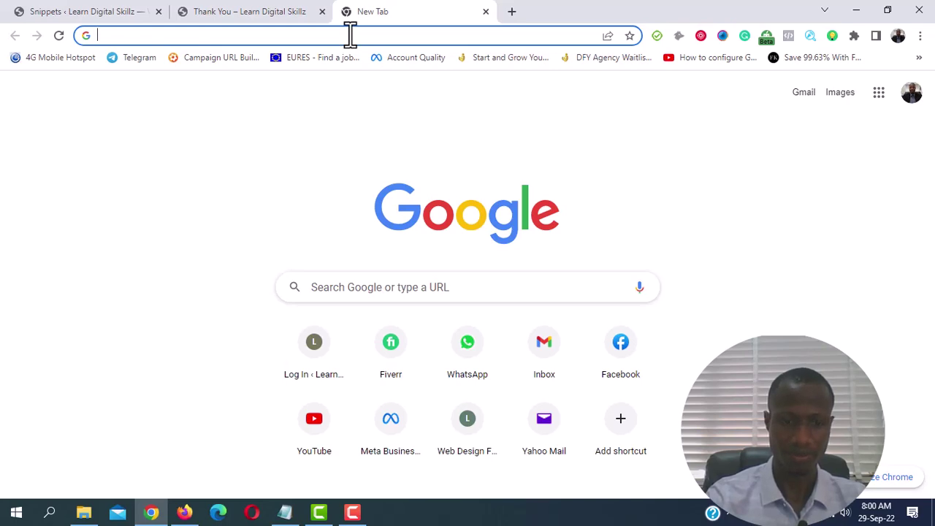
text(learndigitalskillz.com/wp-admin)
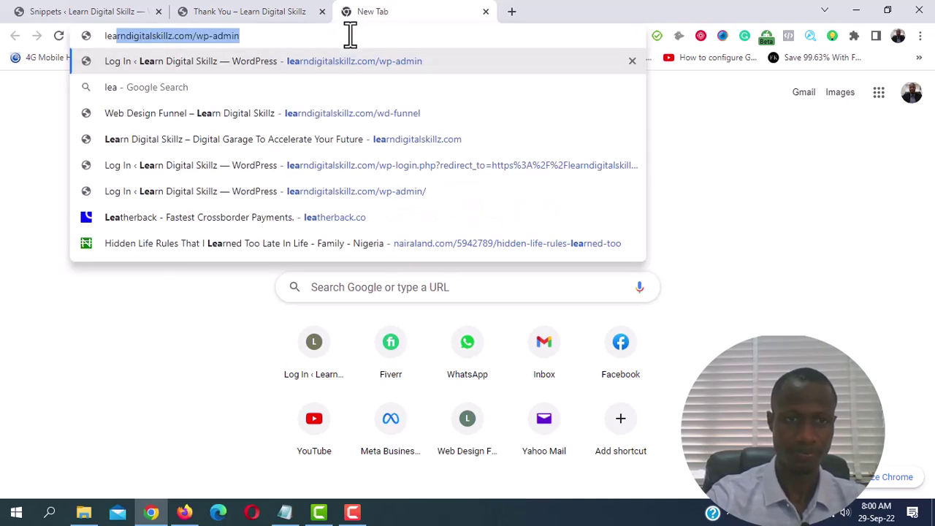
key(End)
key(BackSpace)
key(BackSpace)
key(BackSpace)
key(BackSpace)
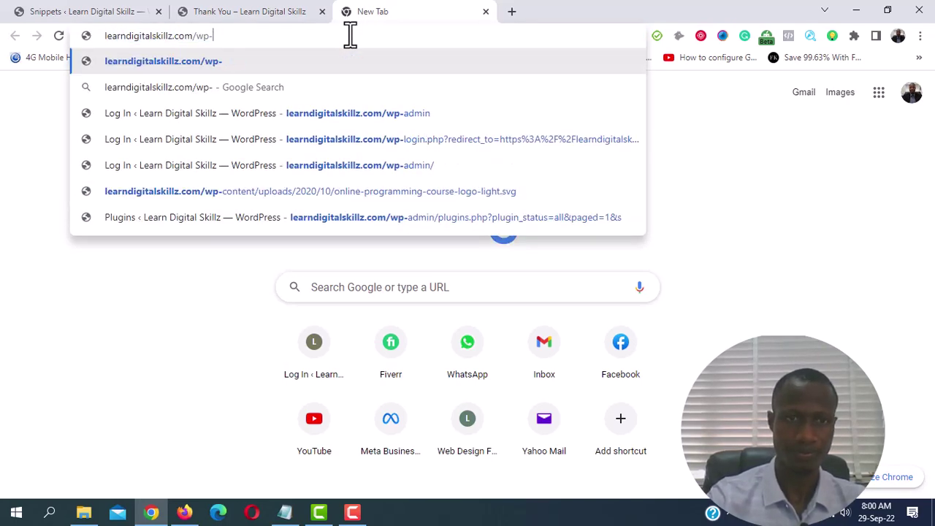
key(BackSpace)
key(BackSpace)
text(d)
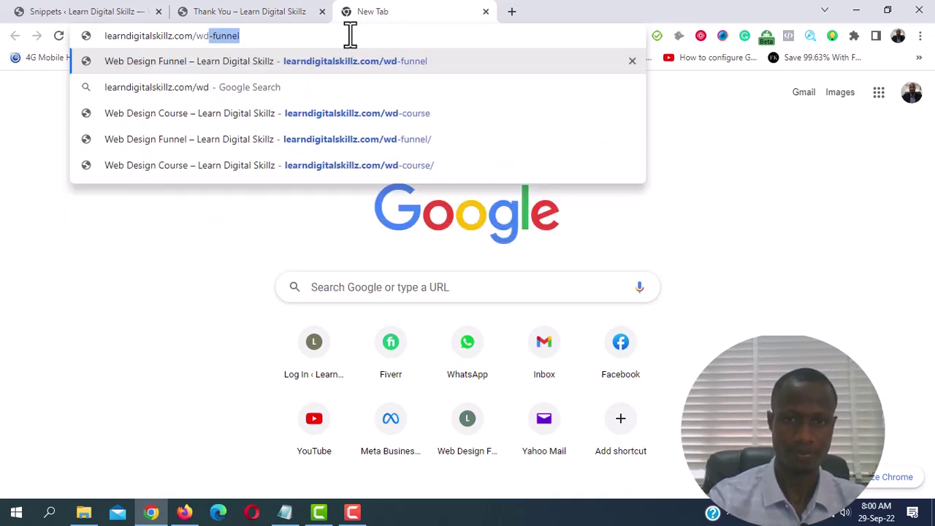
key(Delete)
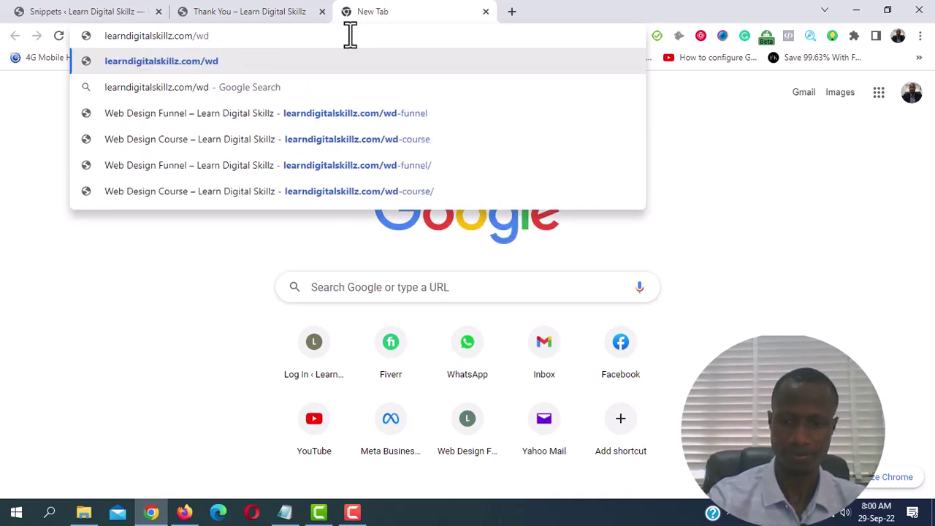
text(-c)
key(End)
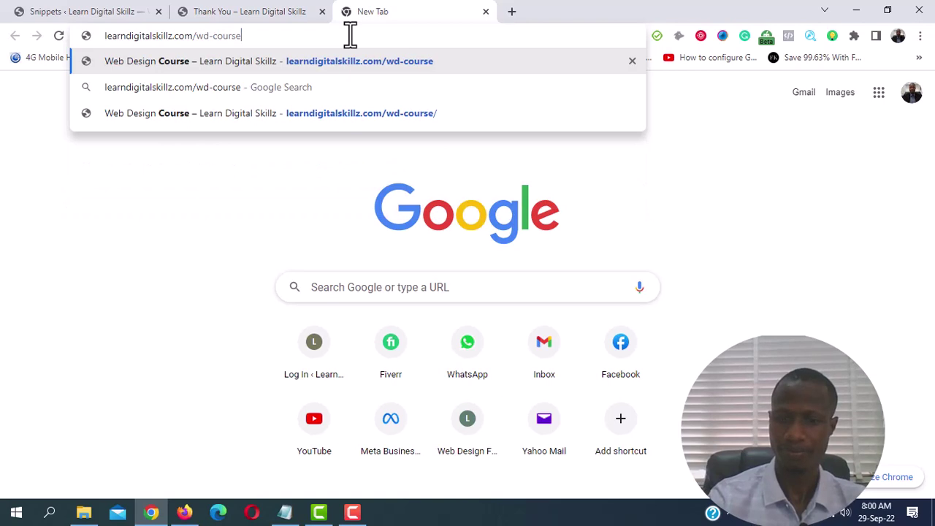
key(Return)
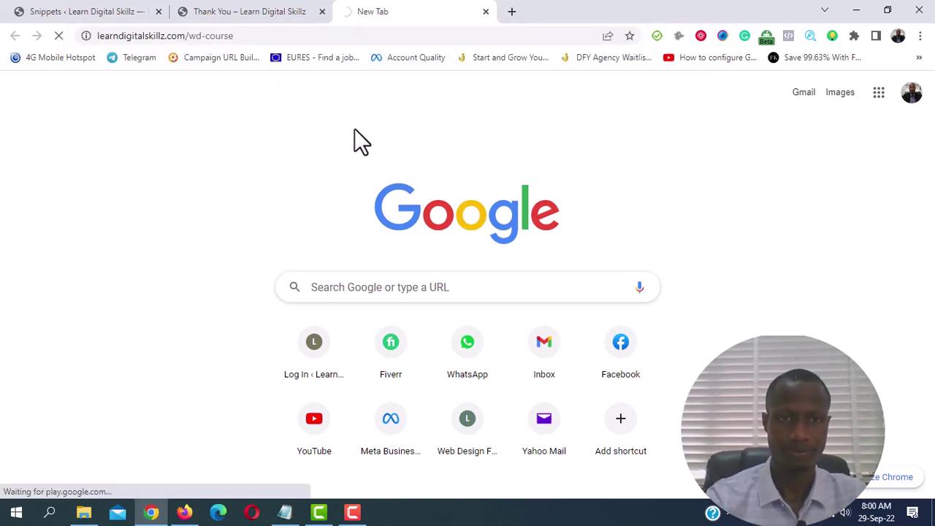
Close the old Thank You tab and move down the course page to the pricing and checkout section.
click(323, 11)
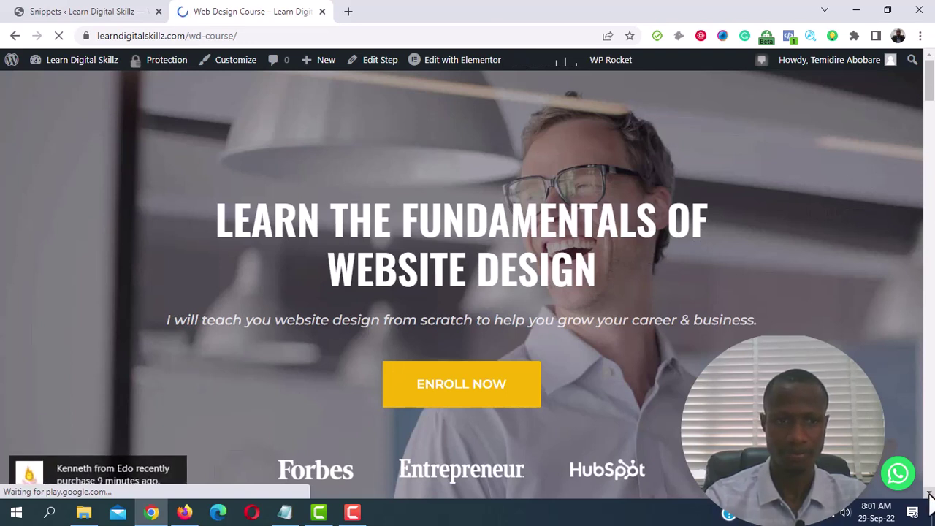
click(929, 495)
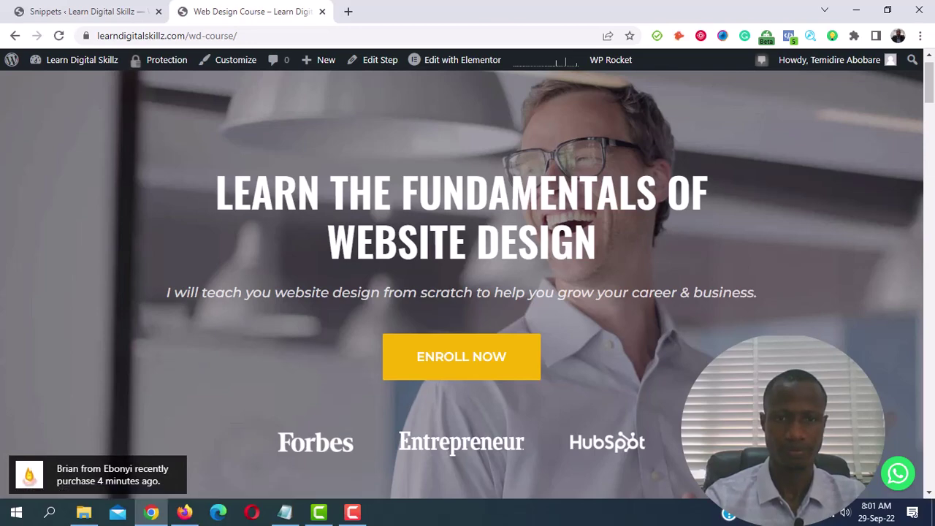
click(481, 358)
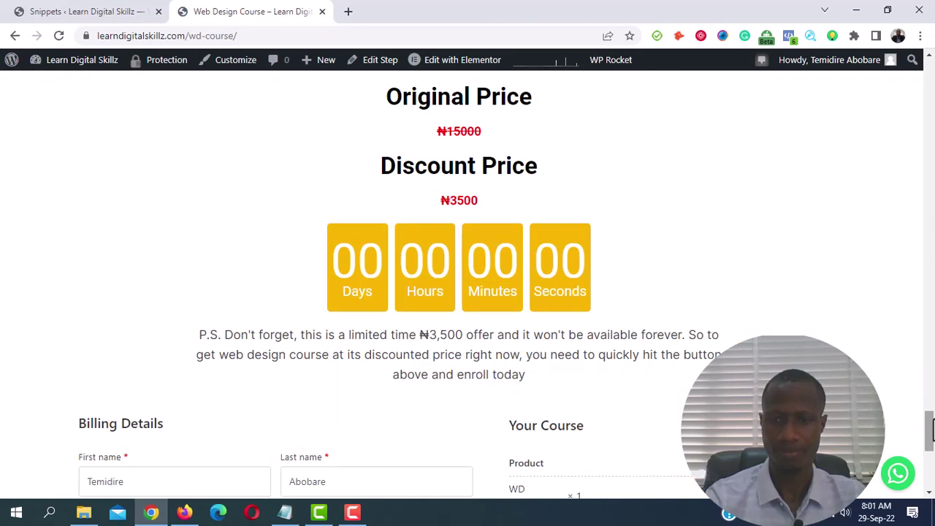
mouse_move(929, 431)
mouse_down()
mouse_move(930, 468)
mouse_move(930, 457)
mouse_up()
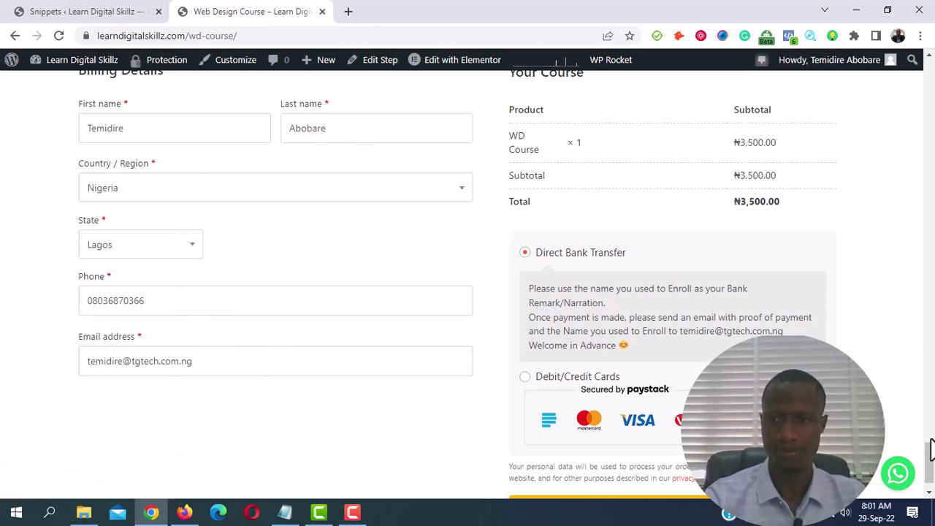
scroll(891, 475, down, 1)
Submit the ₦3,500 WD Course checkout with Direct Bank Transfer as the payment method.
click(689, 484)
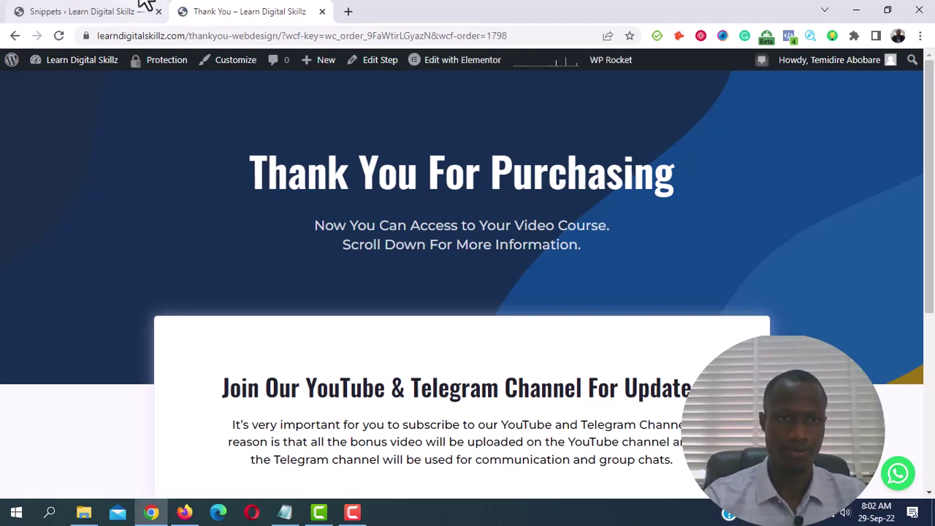
Return to the Snippets admin tab and go to WooCommerce Orders.
click(110, 11)
mouse_move(56, 363)
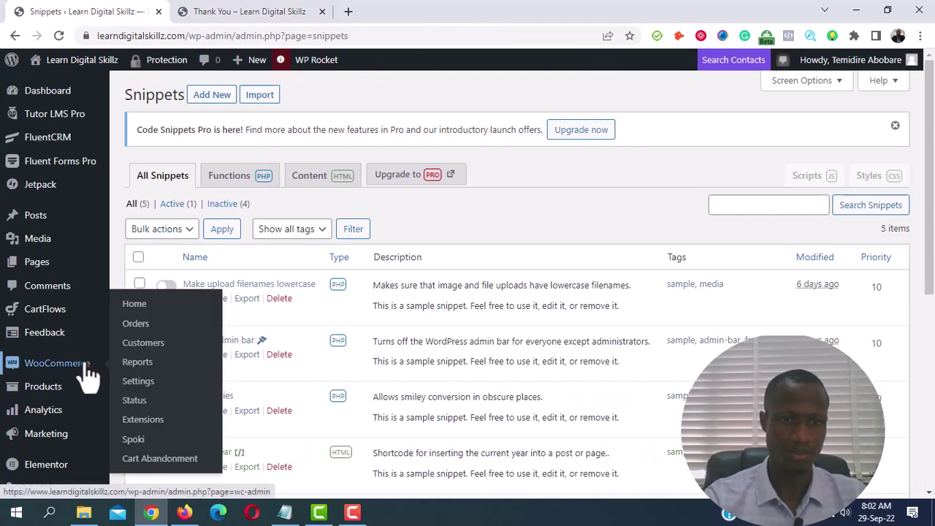
click(137, 324)
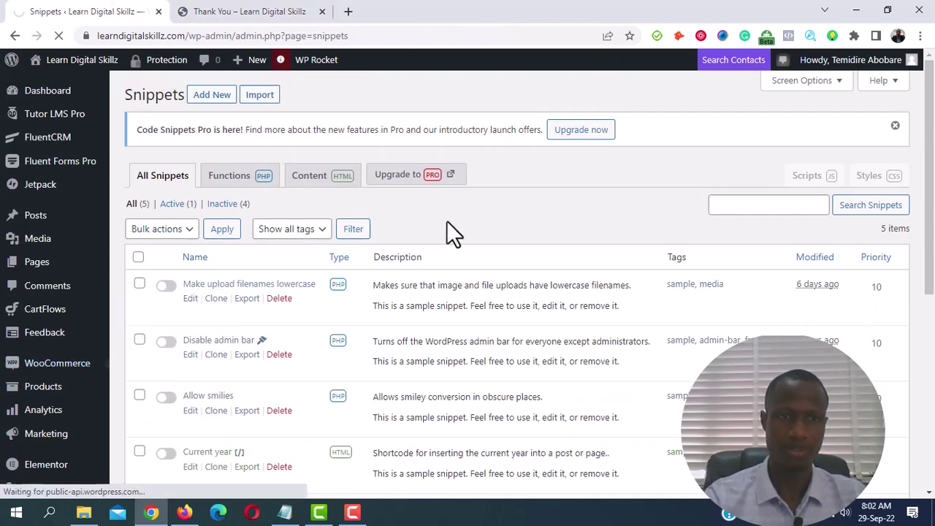